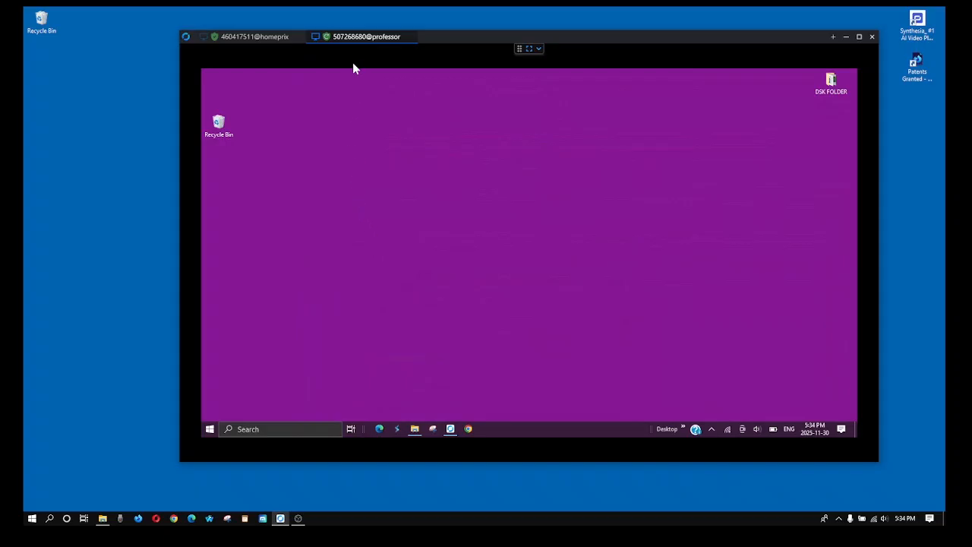
Step: Check the homeprix remote session and display the local computer's Network devices in File Explorer
left_click(254, 36)
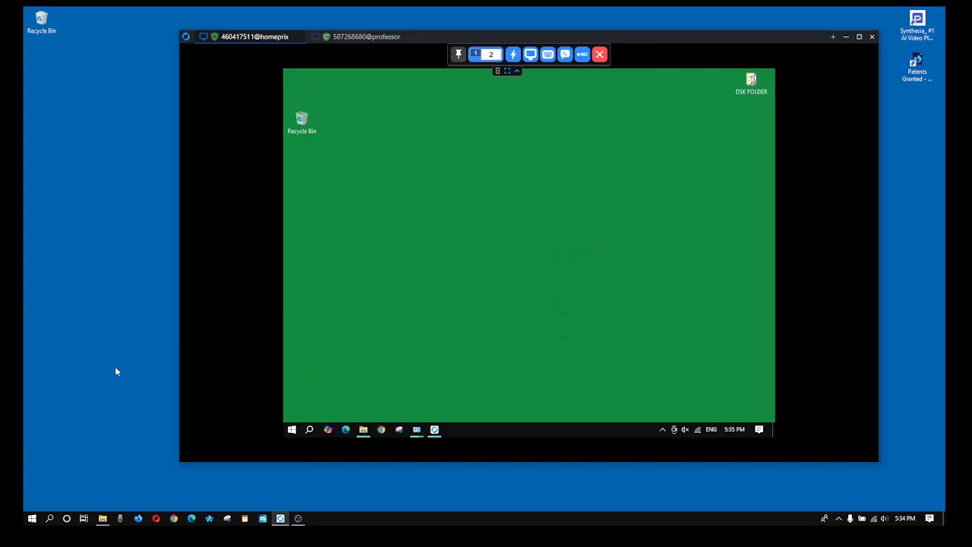
left_click(846, 36)
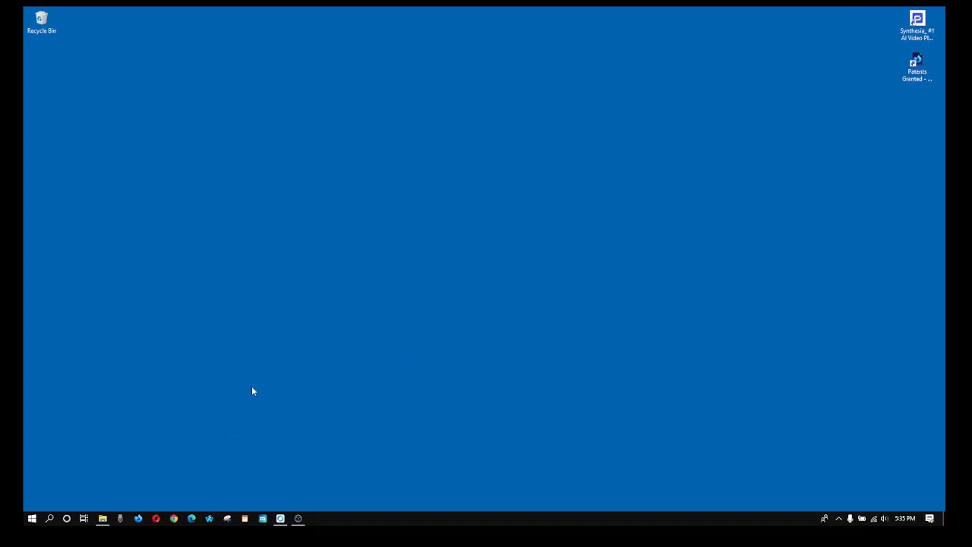
left_click(103, 520)
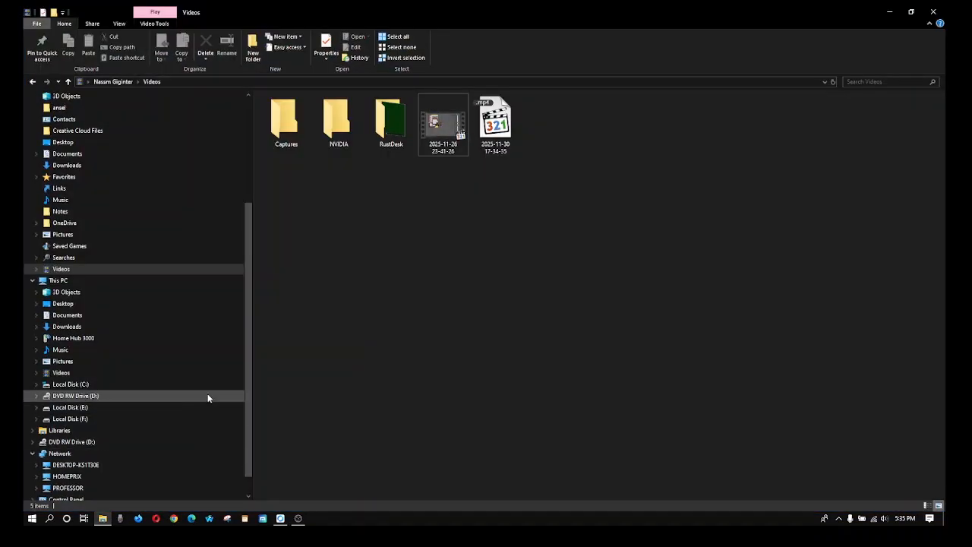
scroll(207, 397, "down", 1)
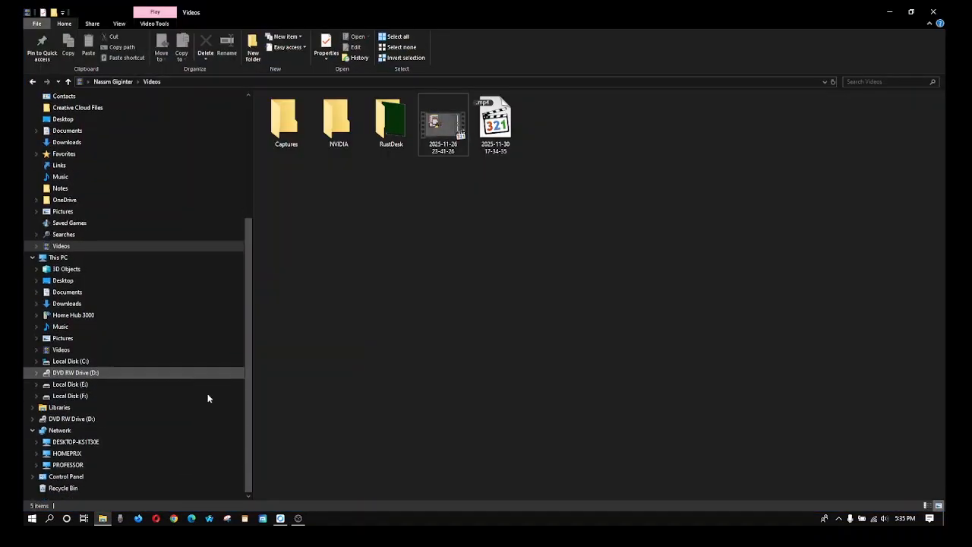
left_click(163, 431)
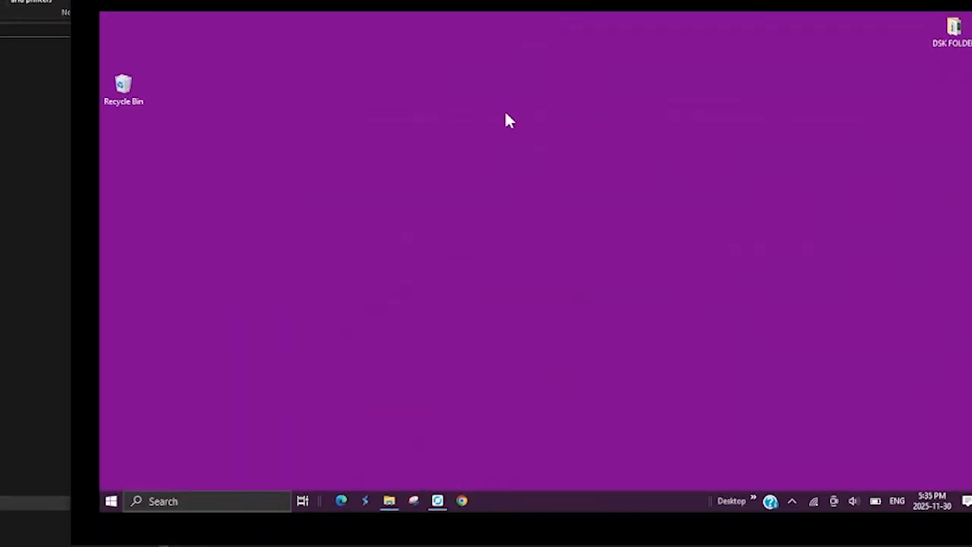
Step: On the professor remote computer, examine the shared folders of DESKTOP-KS1T30E in the Network view and minimize File Explorer
left_click(388, 504)
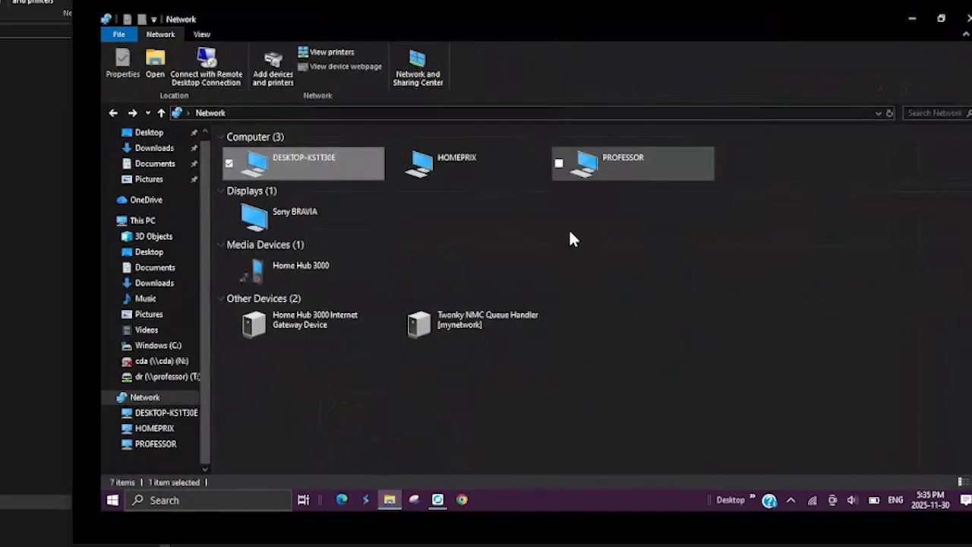
double_click(314, 164)
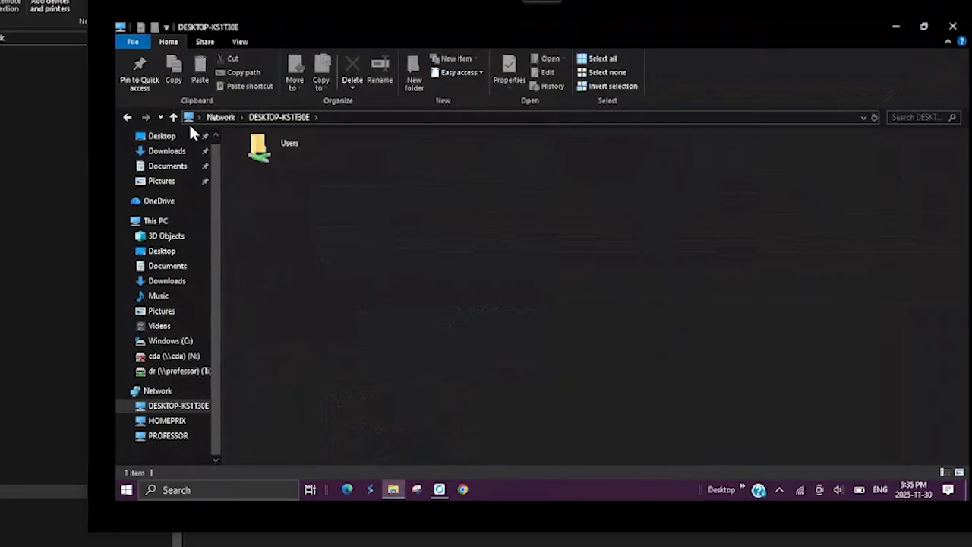
left_click(130, 116)
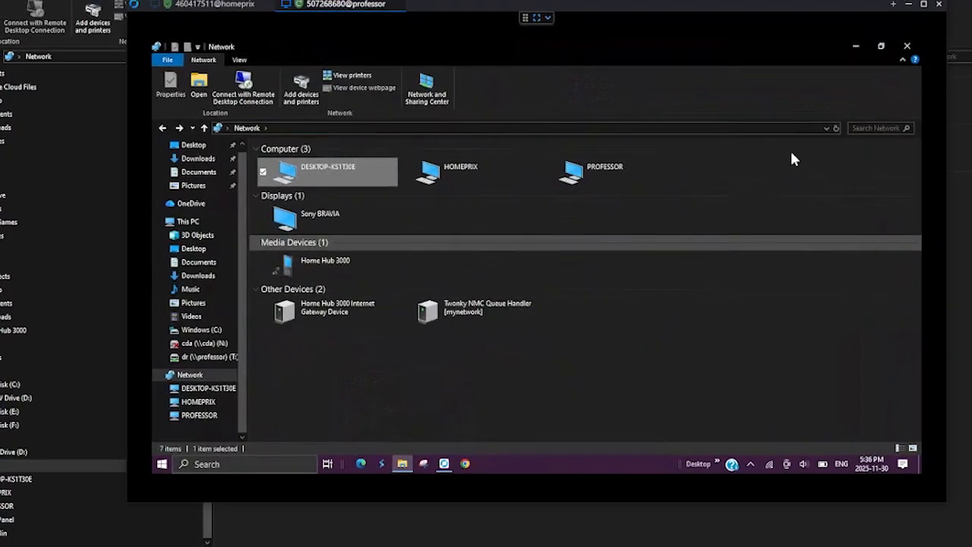
left_click(852, 48)
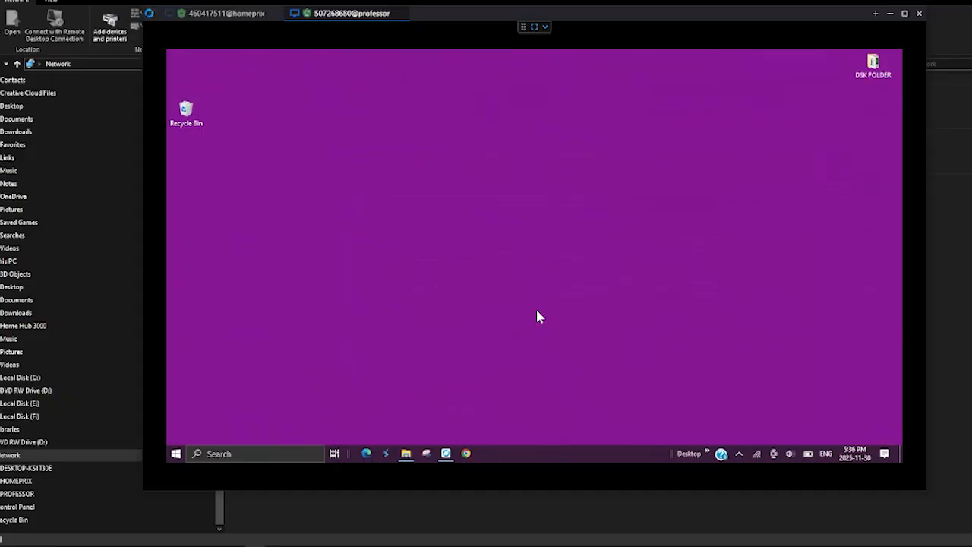
Step: Review the Network view on the professor computer again and look at the homeprix session before minimizing the remote File Explorer
left_click(407, 451)
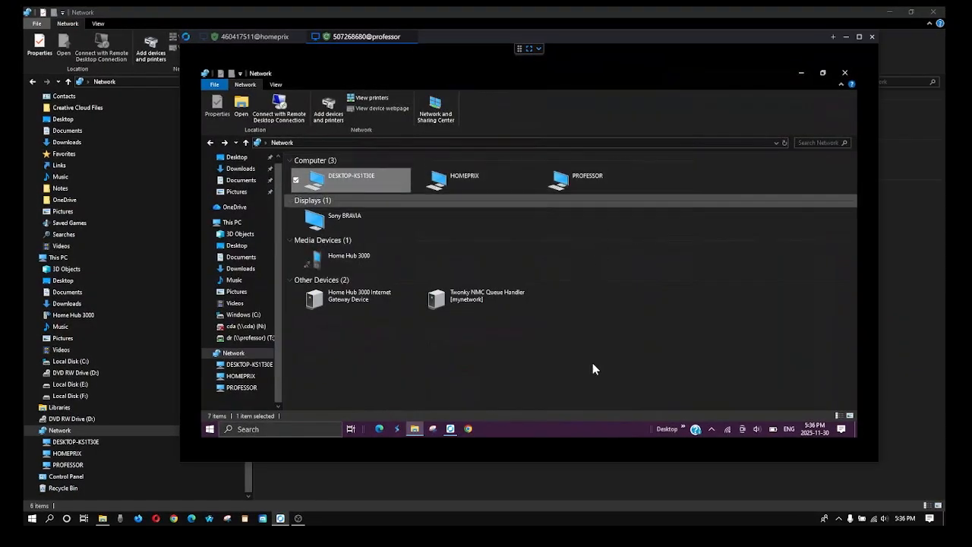
left_click(450, 431)
left_click(453, 430)
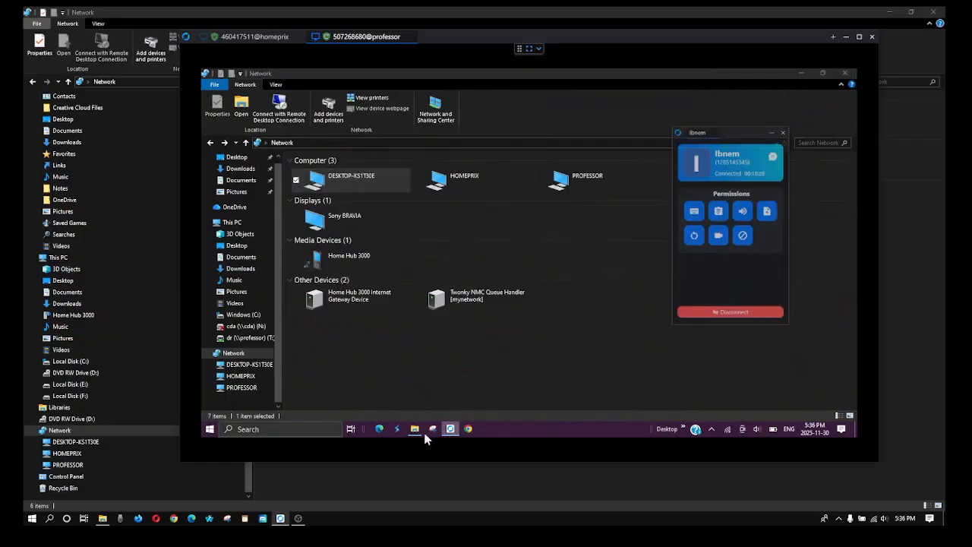
left_click(280, 519)
left_click(281, 518)
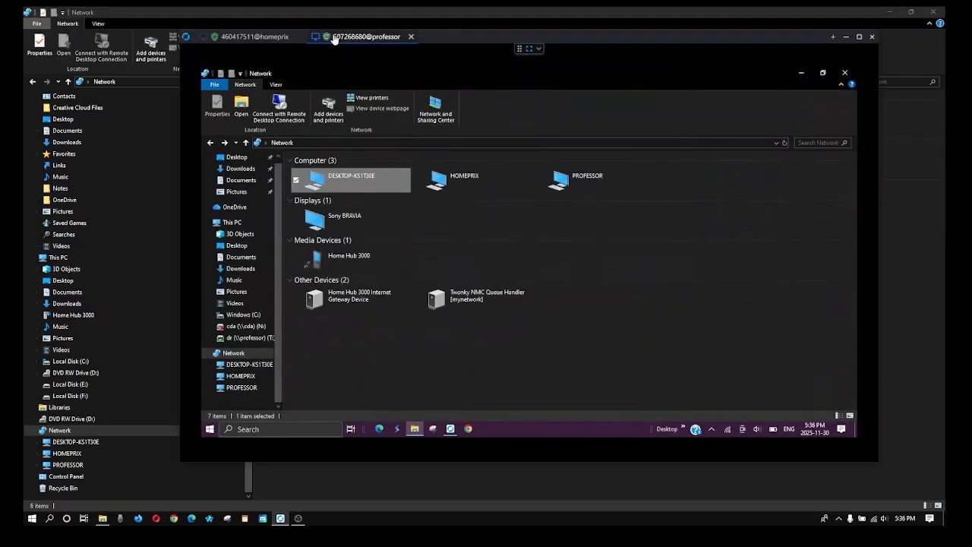
left_click(285, 38)
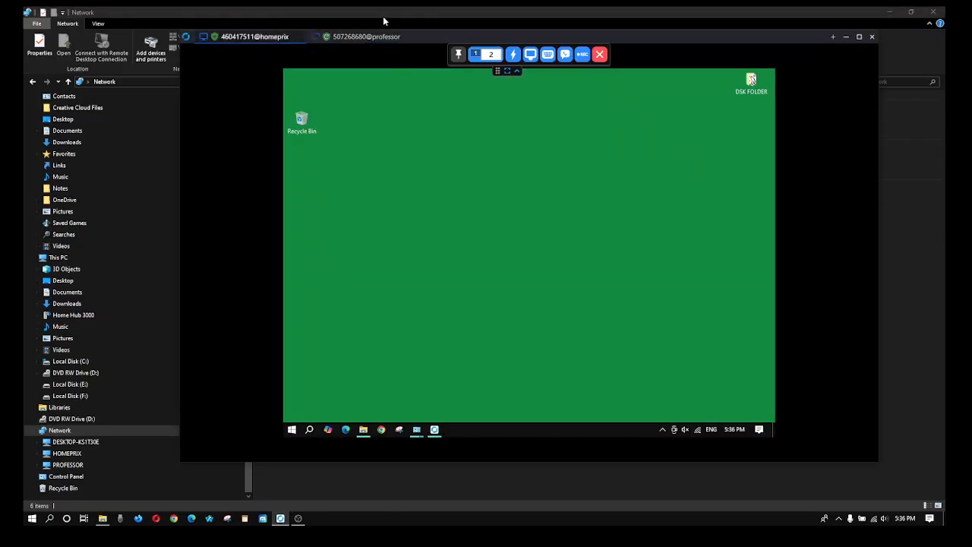
left_click(364, 38)
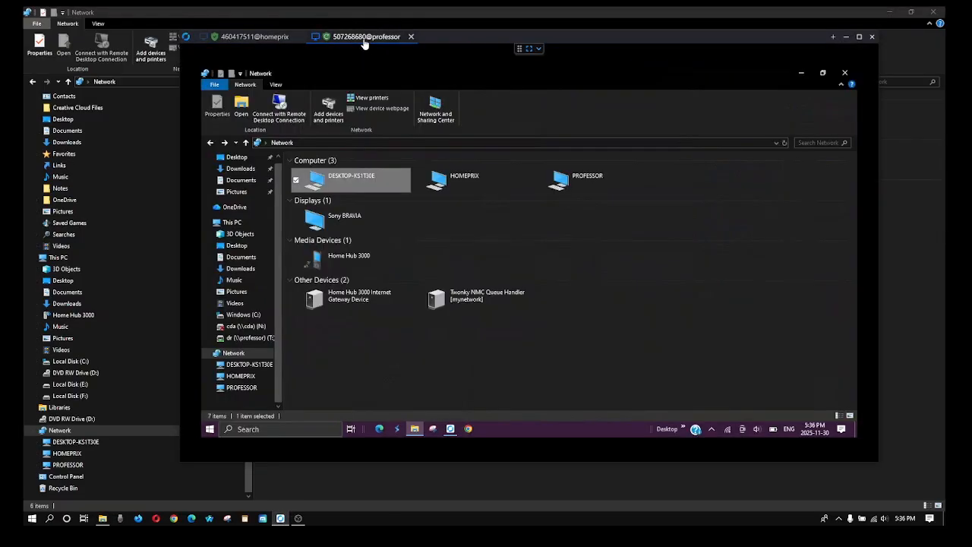
left_click(802, 73)
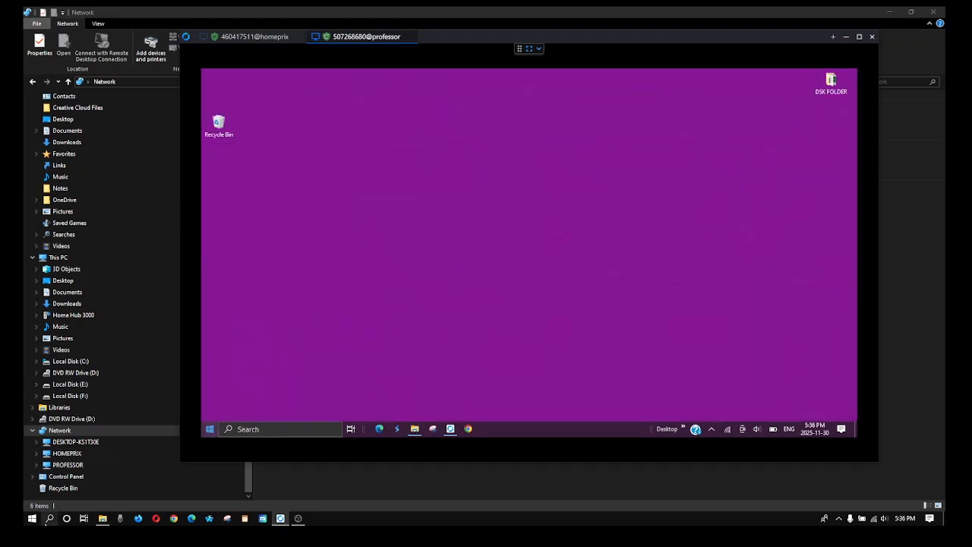
Step: Examine the SMB entries in the local computer's Windows Features list through Programs and Features, and close it without changes
left_click(32, 517)
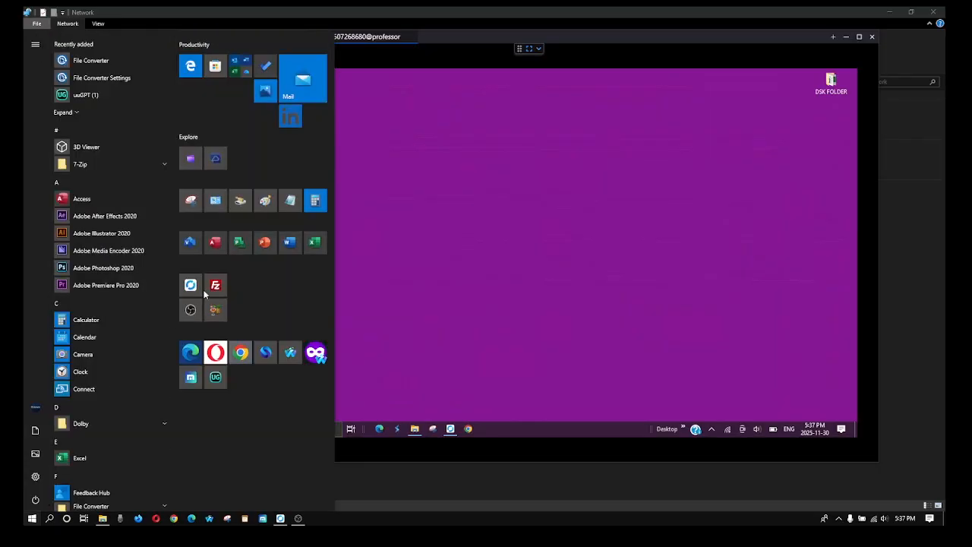
left_click(217, 202)
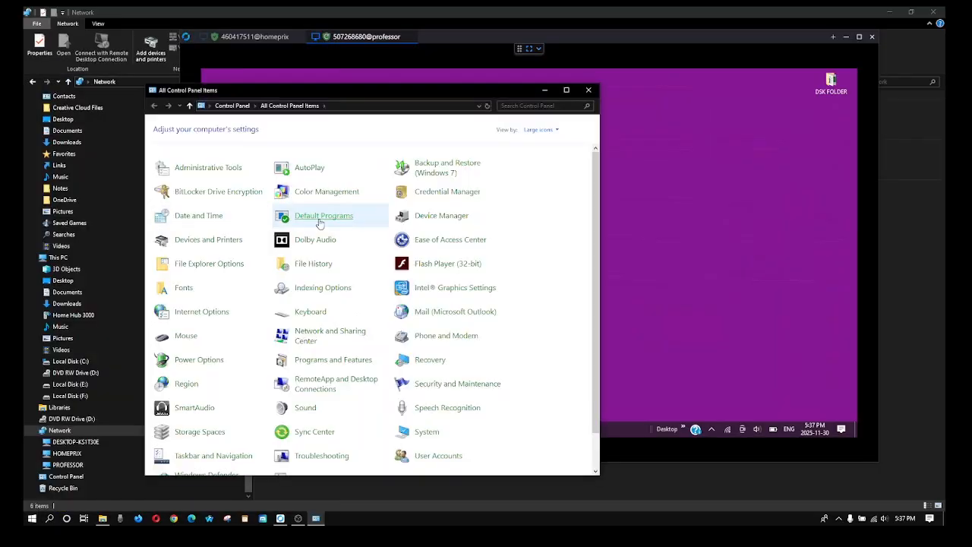
left_click(345, 360)
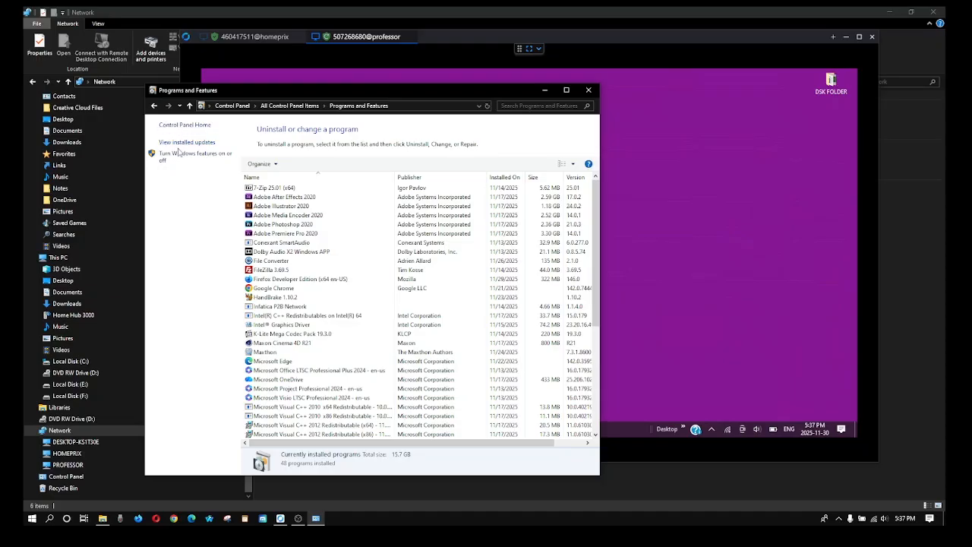
left_click(180, 155)
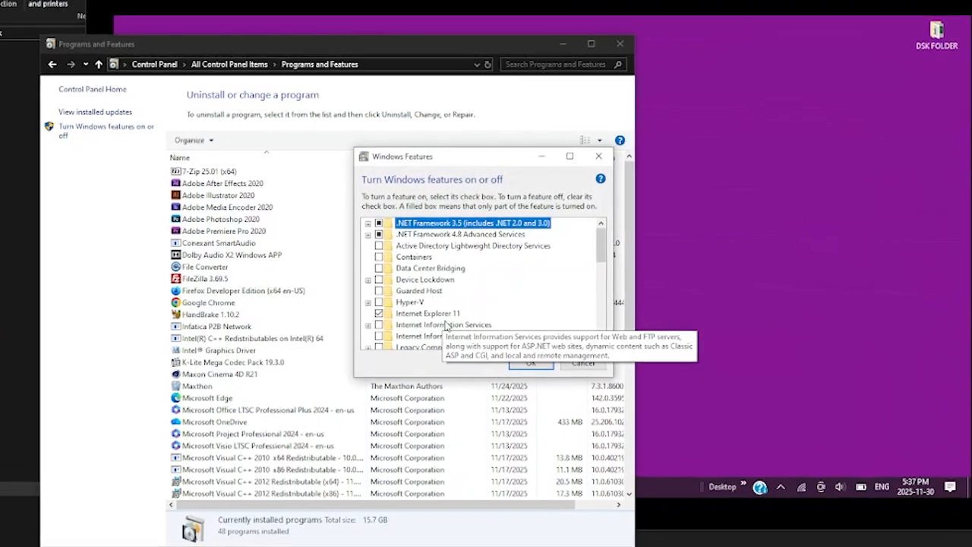
scroll(456, 307, "down", 1)
scroll(439, 343, "down", 5)
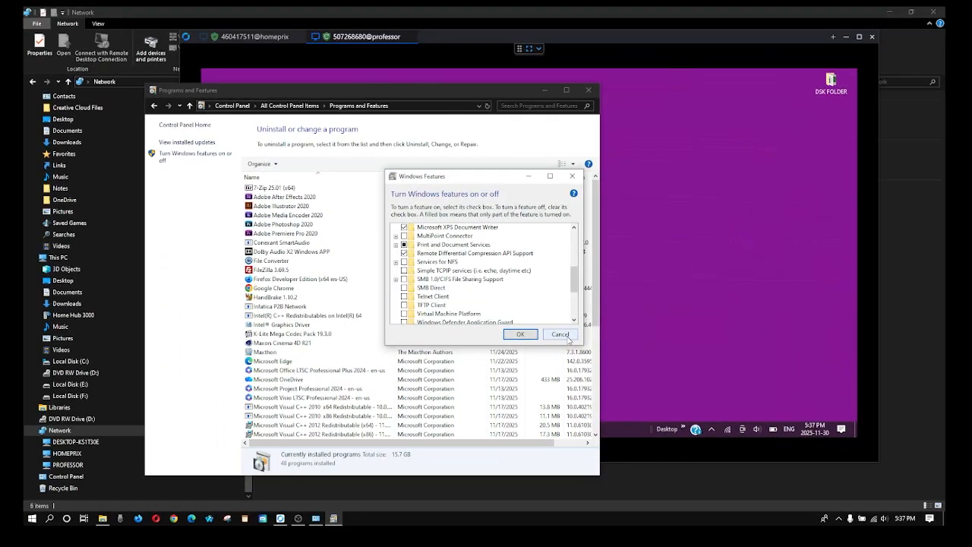
left_click(568, 337)
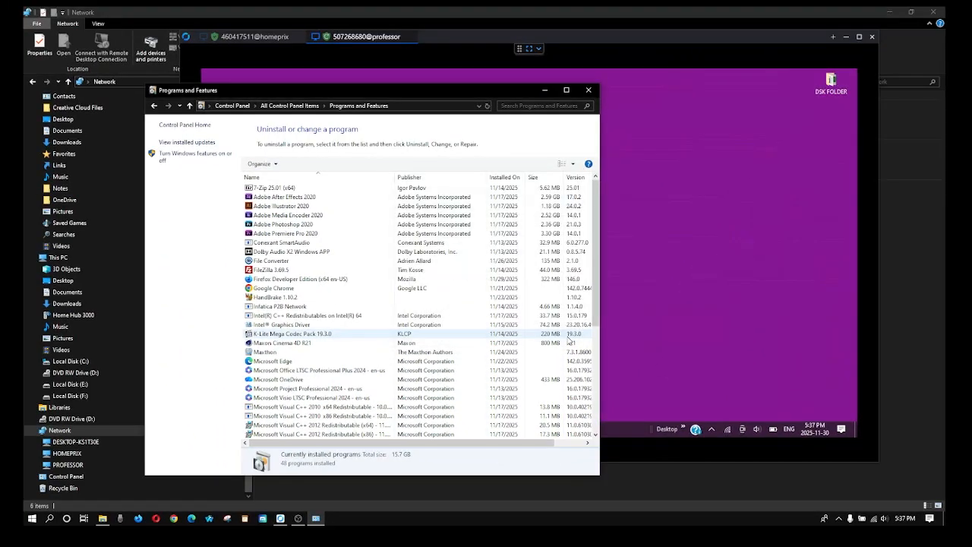
left_click(586, 90)
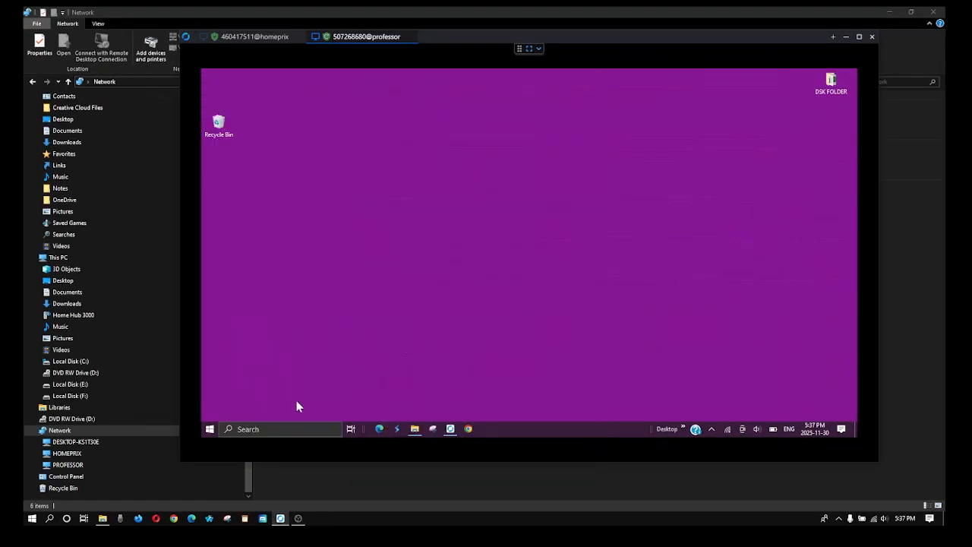
Step: Open the local computer's Advanced sharing settings and examine network discovery and file sharing for the Private profile
left_click(32, 518)
left_click(215, 201)
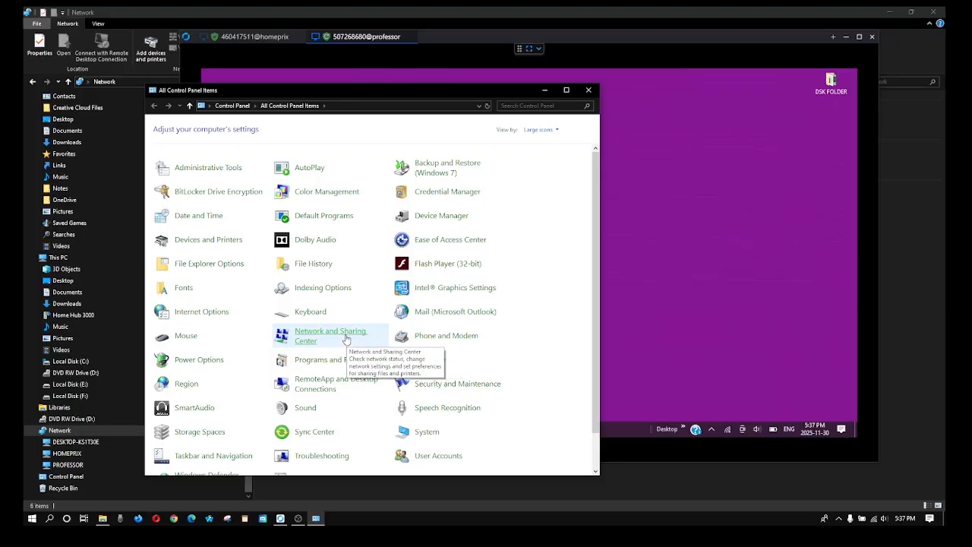
left_click(346, 338)
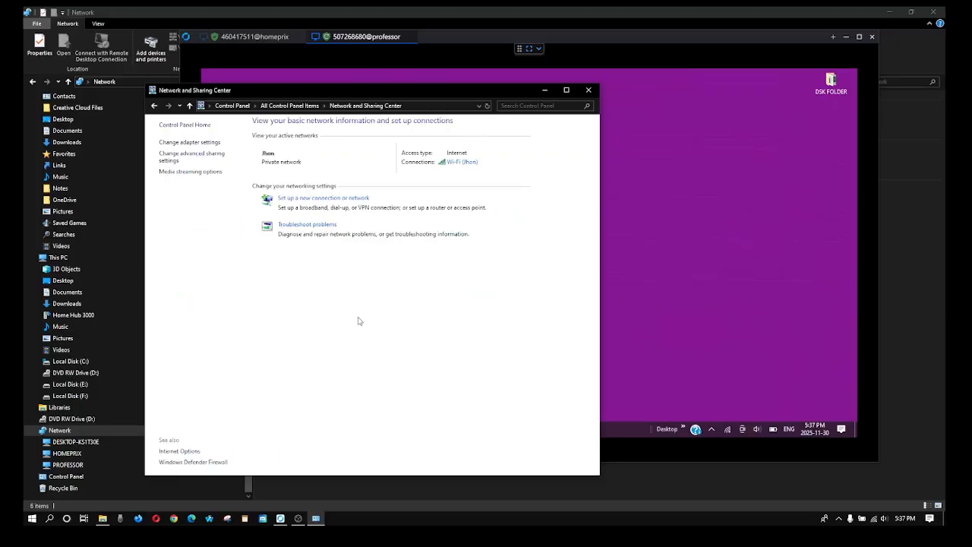
left_click(191, 158)
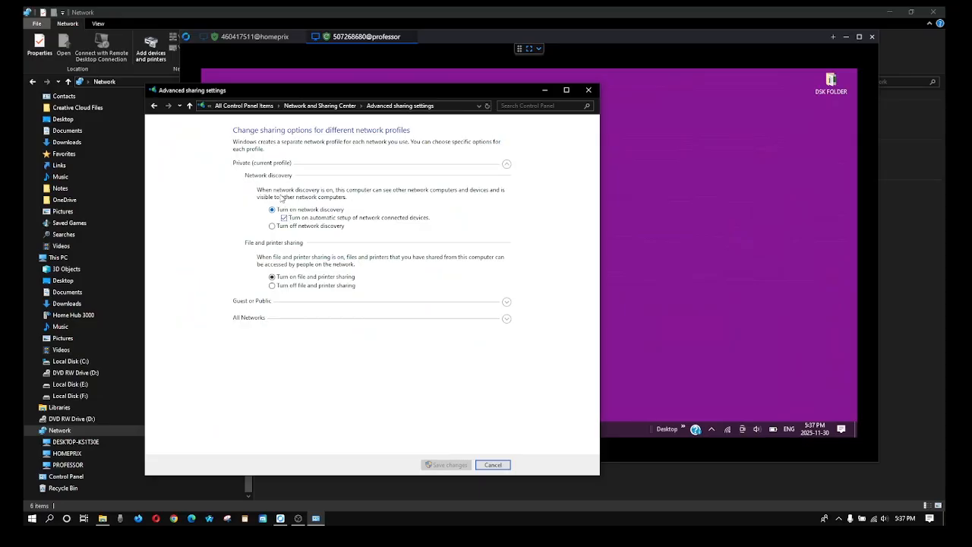
left_click(505, 166)
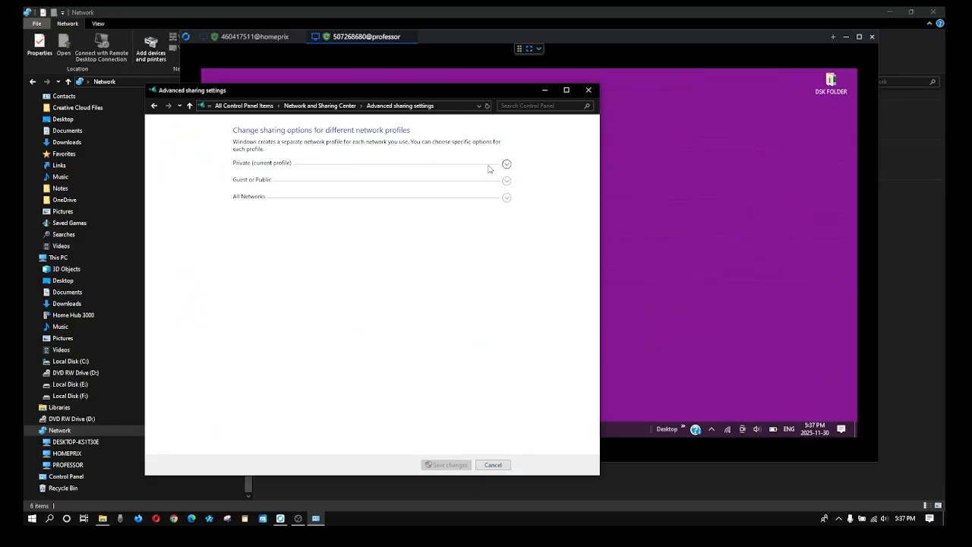
left_click(505, 166)
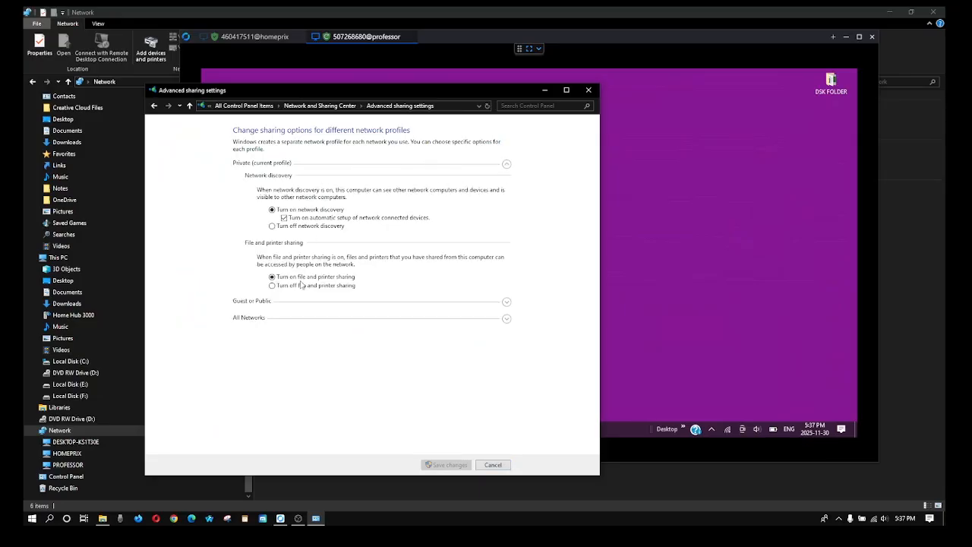
Step: Examine the Guest or Public and All Networks sharing options, and close the Network and Sharing Center without changes
left_click(506, 303)
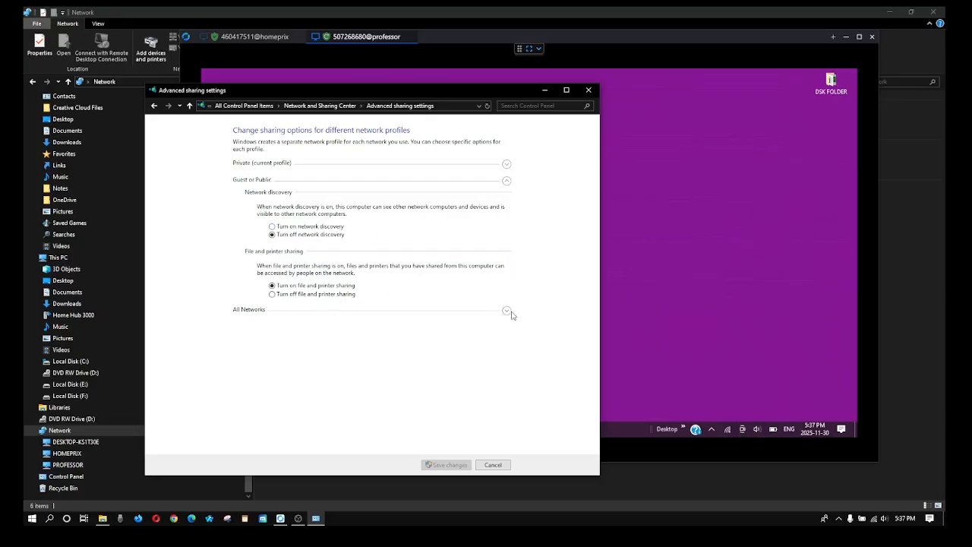
left_click(507, 312)
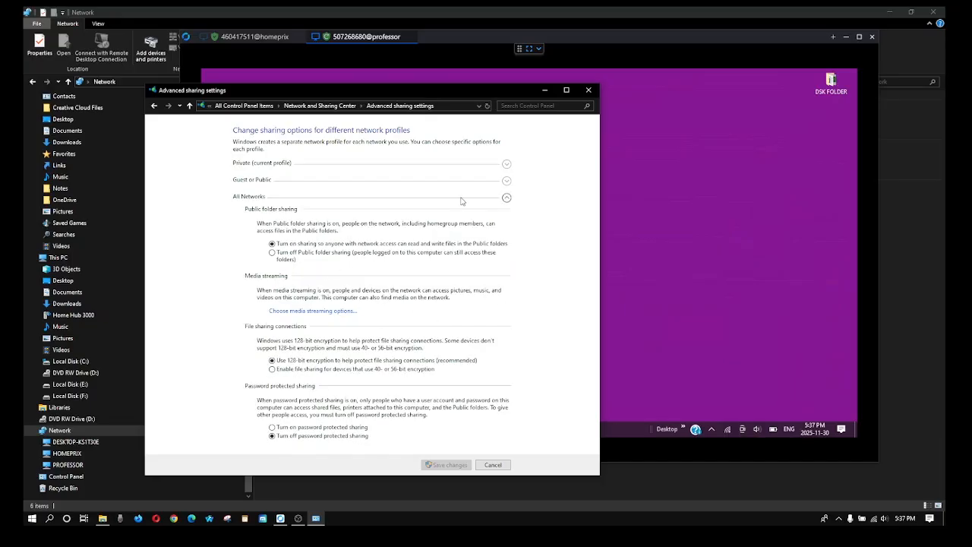
left_click(507, 199)
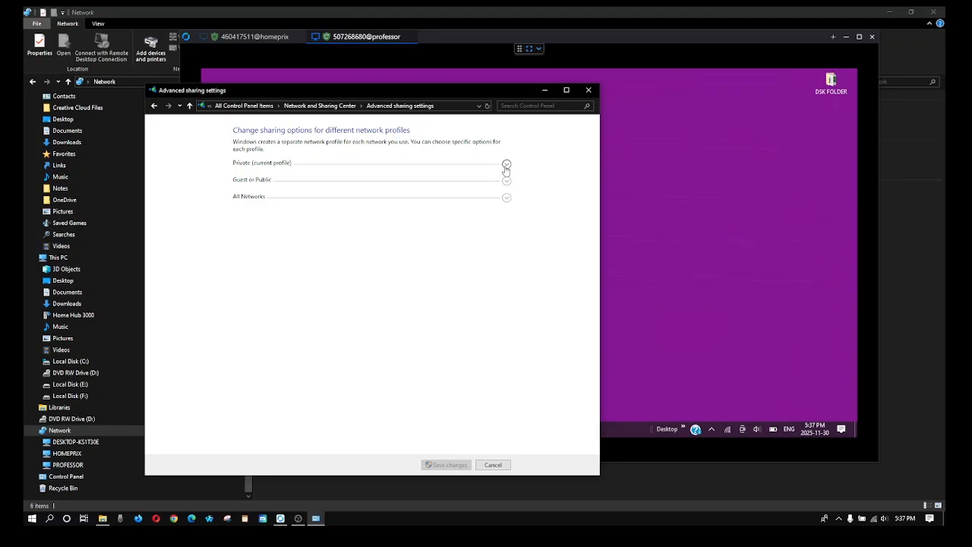
left_click(507, 165)
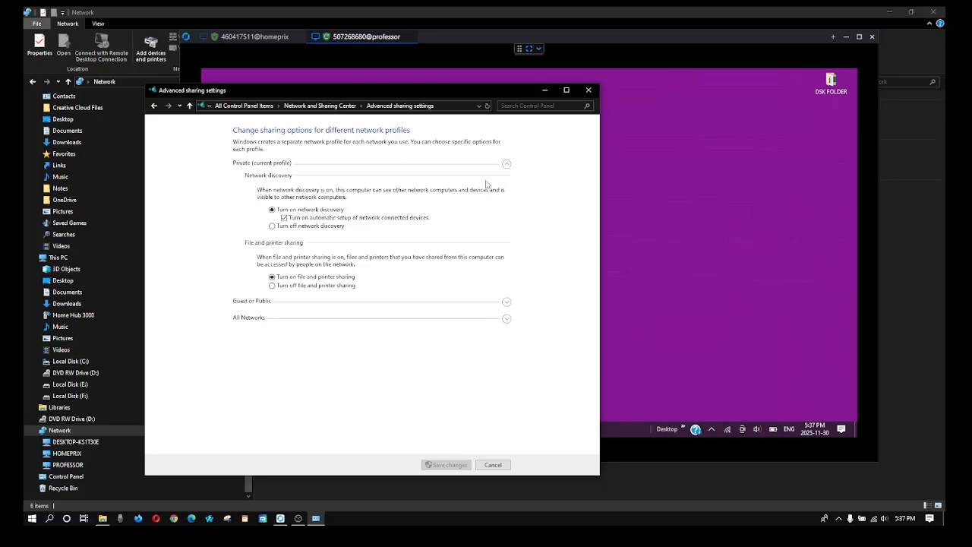
left_click(507, 165)
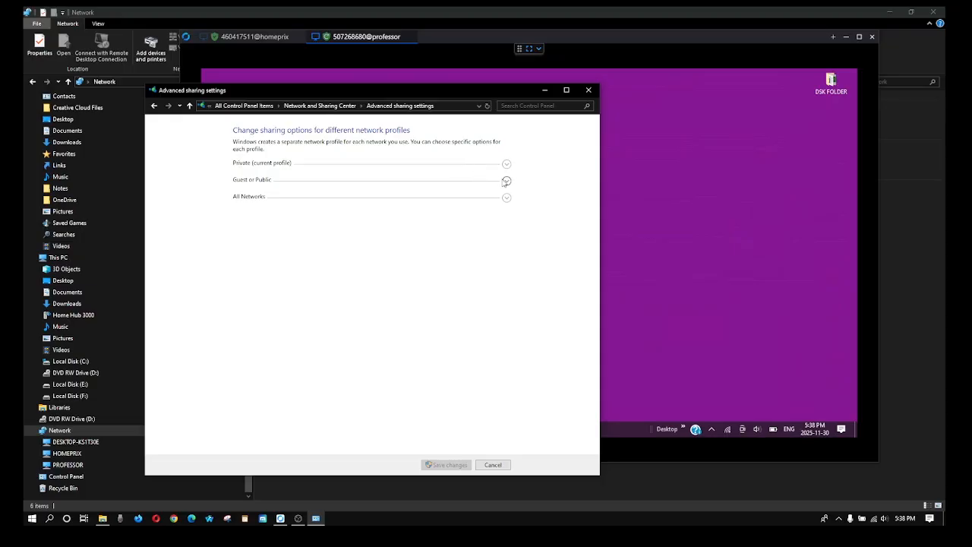
left_click(506, 182)
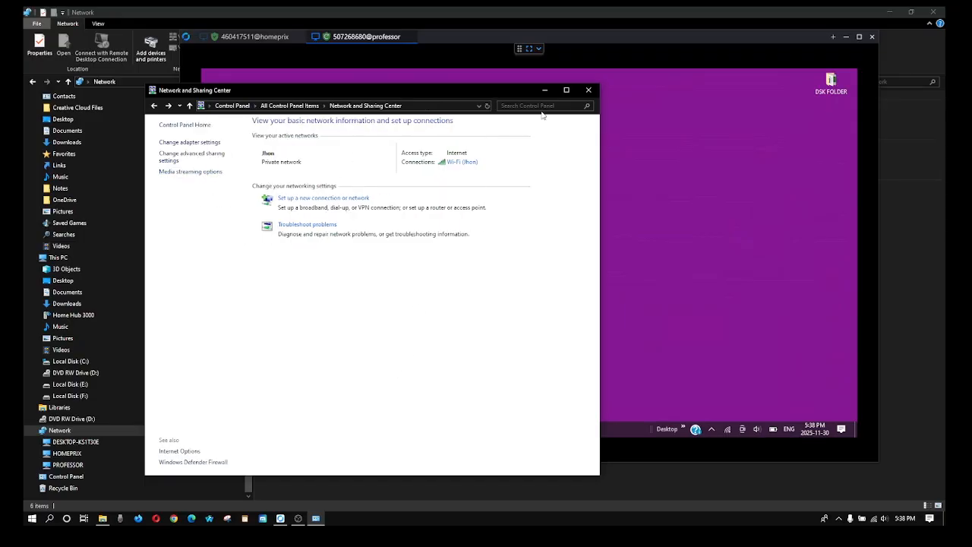
left_click(584, 93)
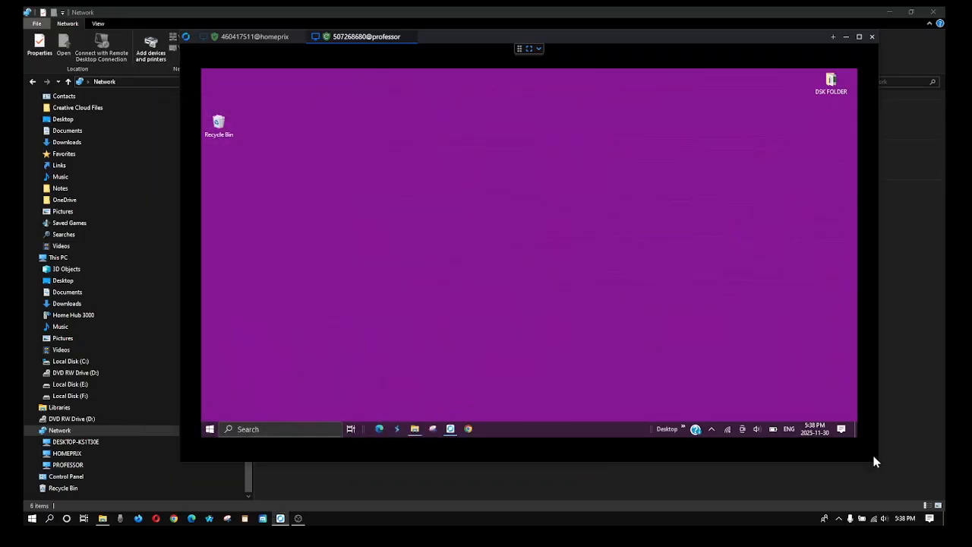
Step: Open the connected Wi-Fi network's properties, examine its network profile, and open its firewall and security settings in Windows Security
left_click(876, 521)
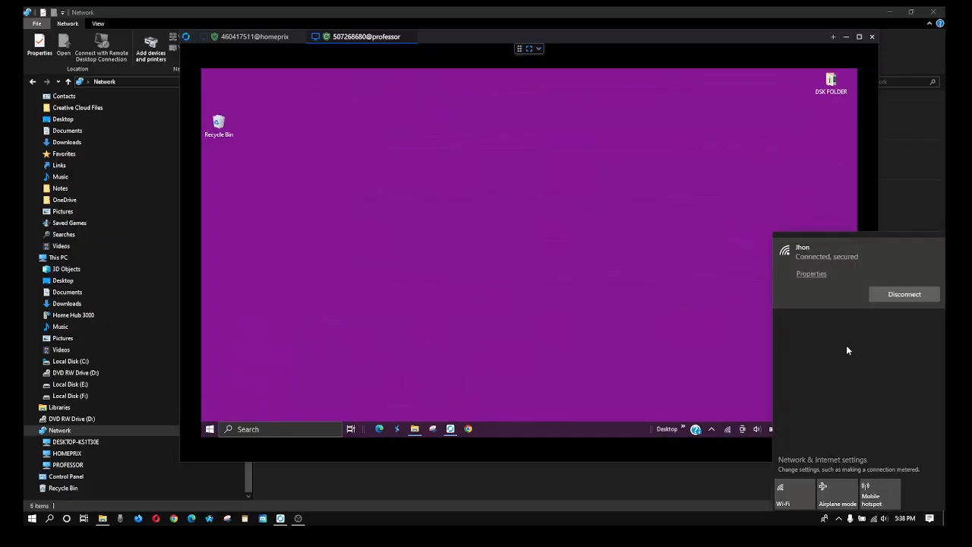
left_click(815, 275)
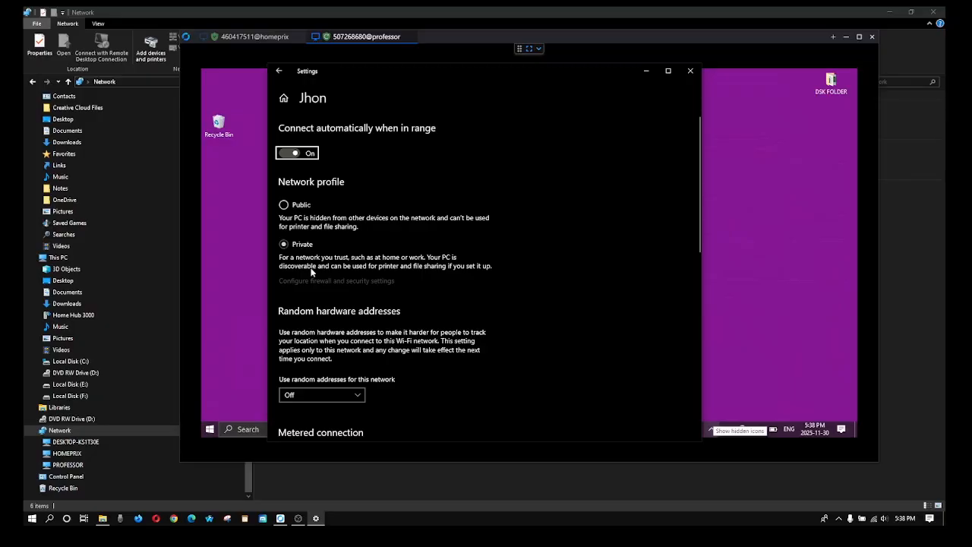
left_click(321, 286)
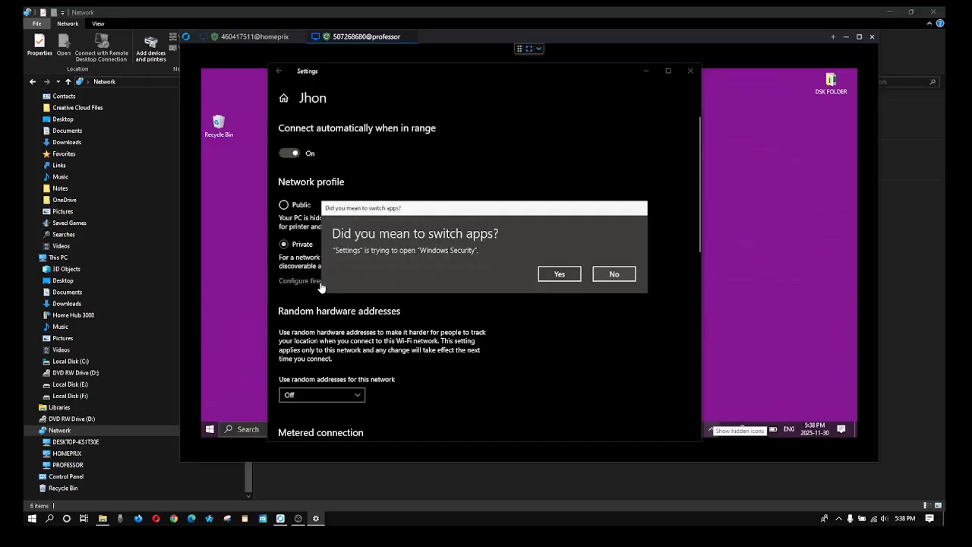
left_click(557, 283)
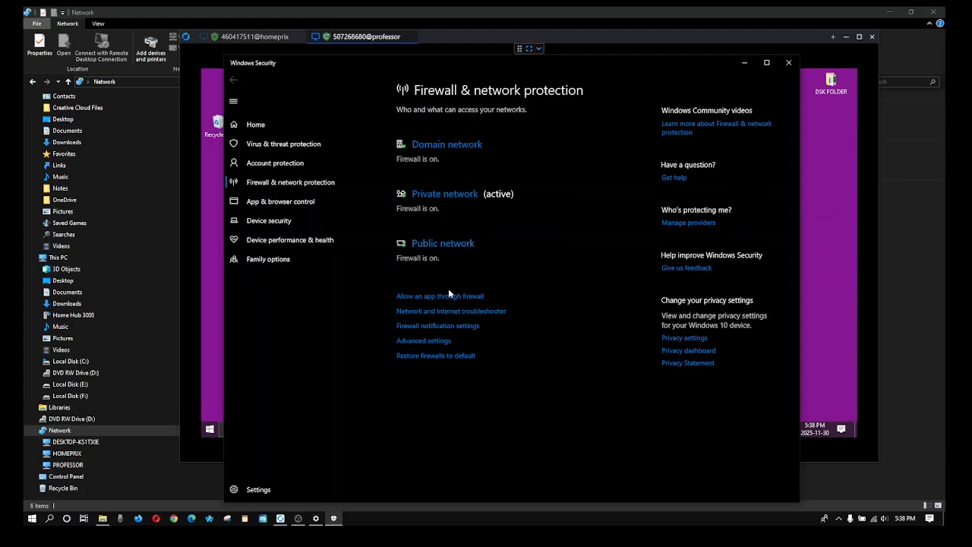
Step: Examine the apps and features allowed through Windows Defender Firewall, cancel without changes, and close Windows Security and Settings
left_click(446, 297)
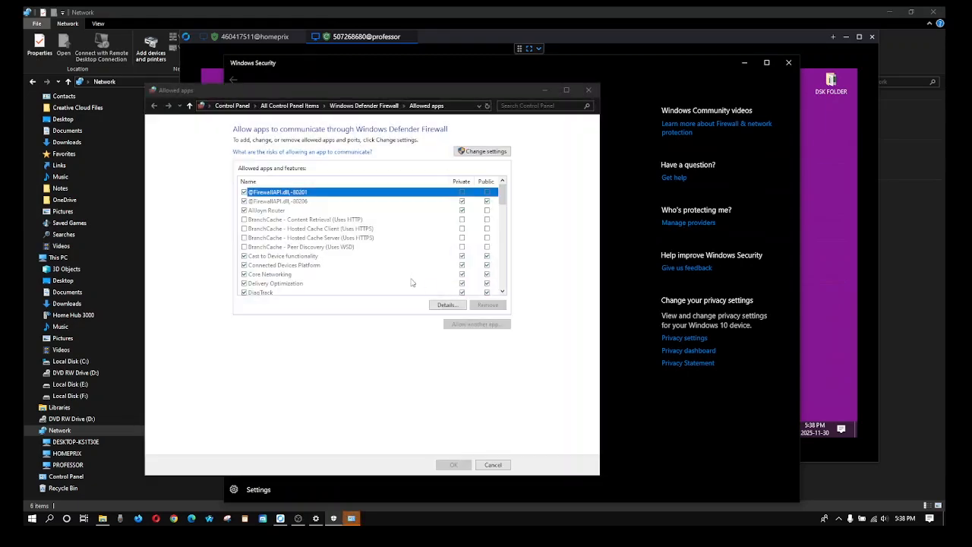
scroll(342, 272, "down", 2)
scroll(342, 271, "down", 10)
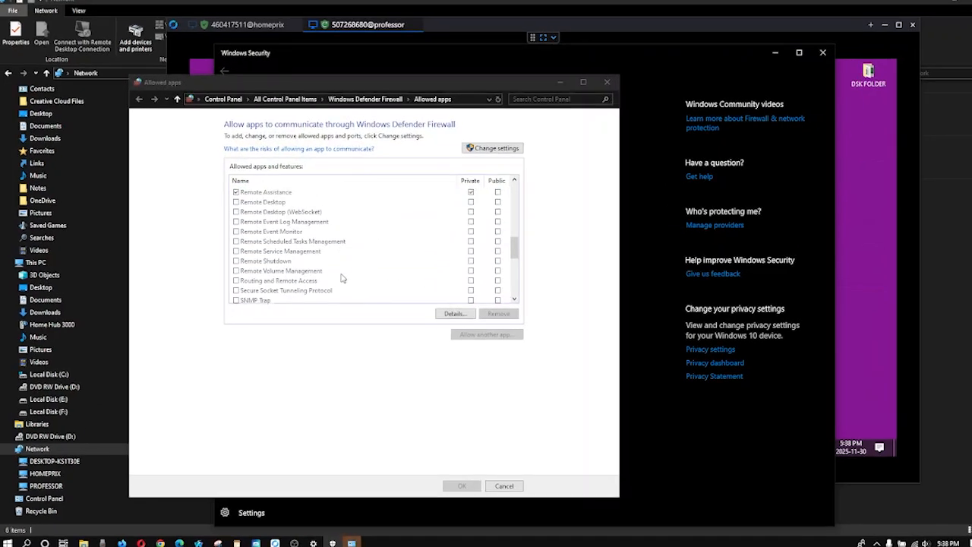
scroll(342, 279, "down", 5)
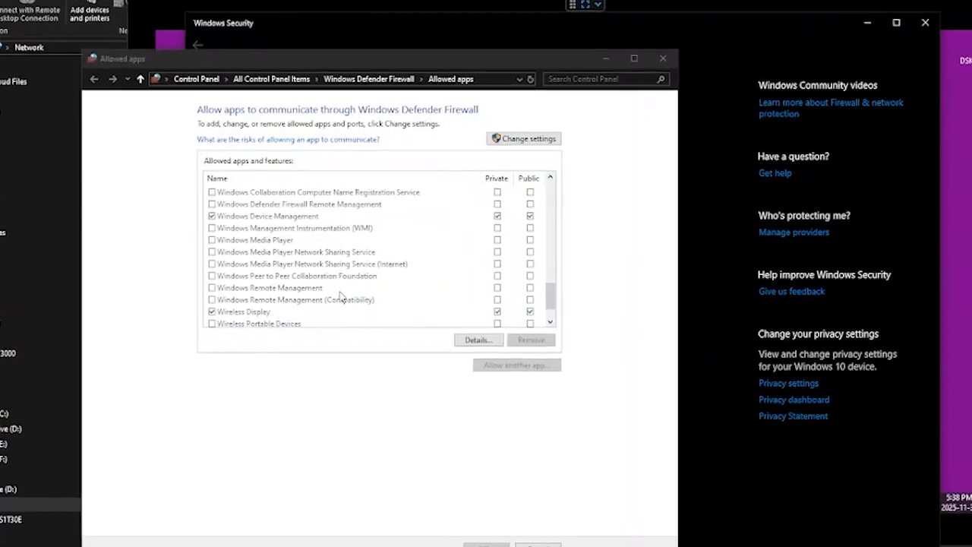
scroll(343, 278, "up", 7)
scroll(341, 316, "up", 2)
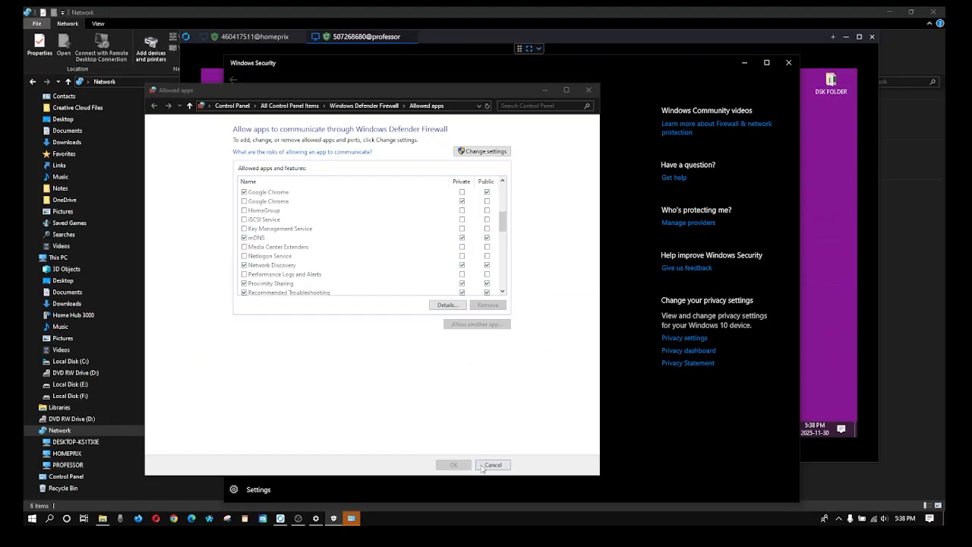
left_click(492, 464)
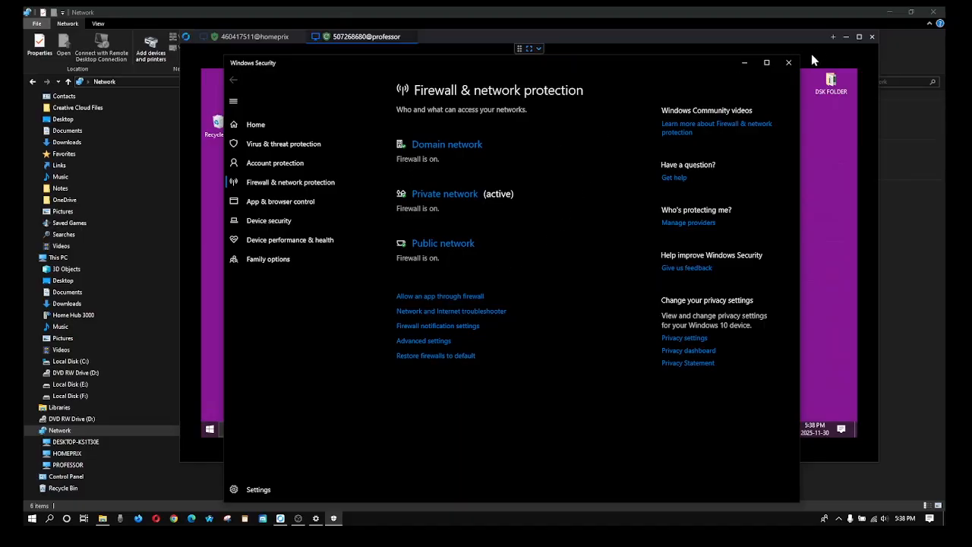
left_click(789, 63)
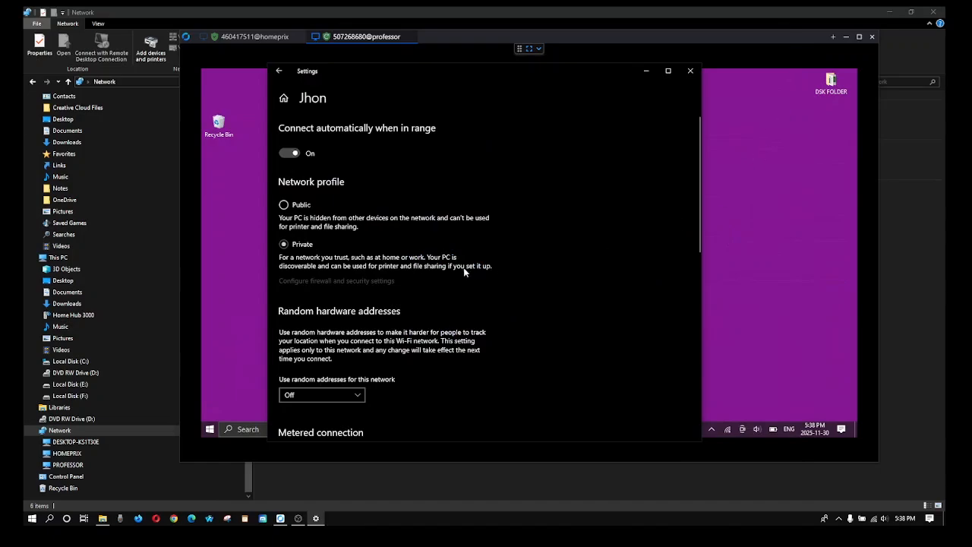
left_click(687, 72)
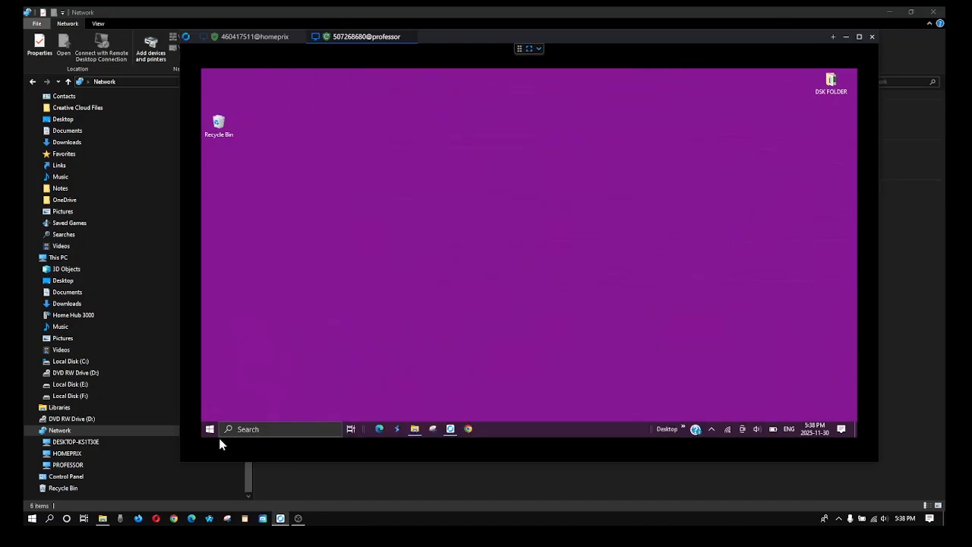
Step: Find and open the Services console on the local computer
left_click(50, 517)
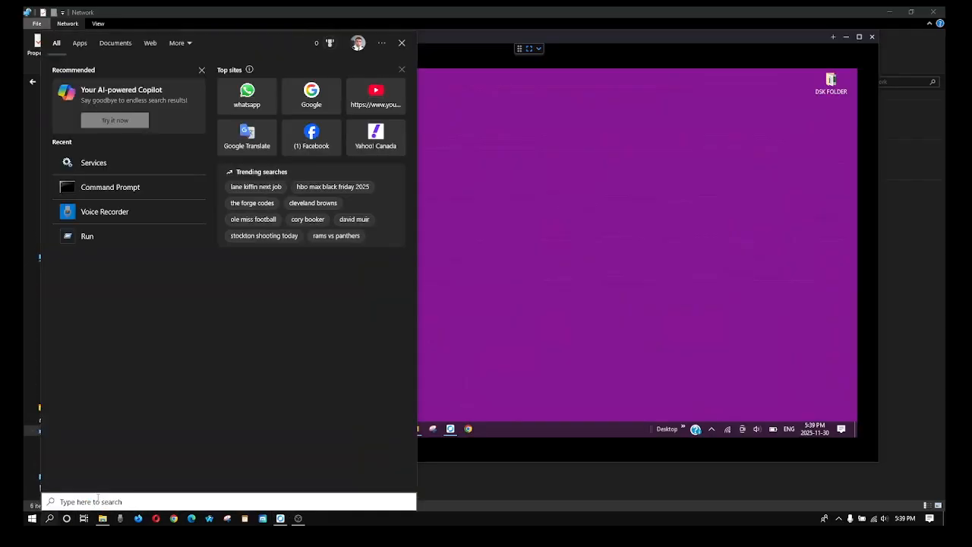
type("serv")
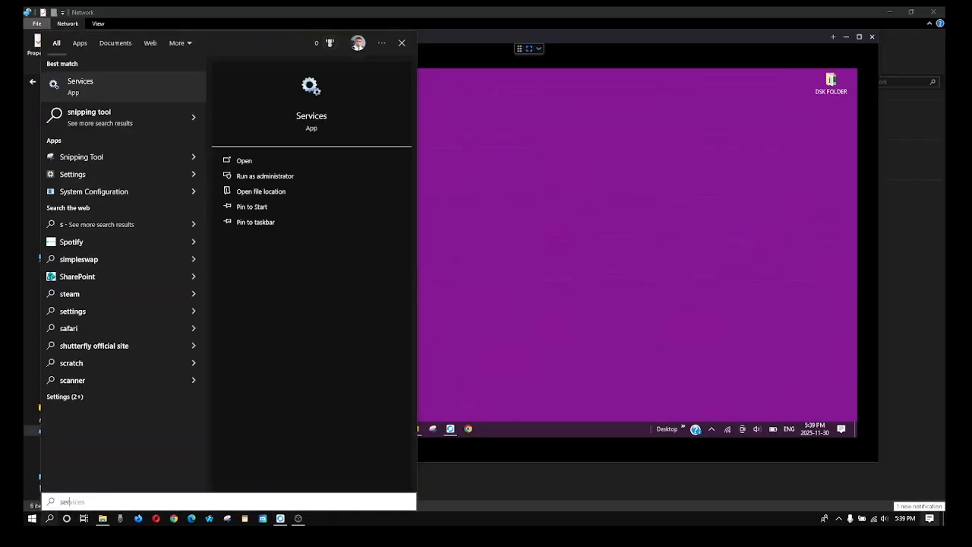
type("ices")
key("Return")
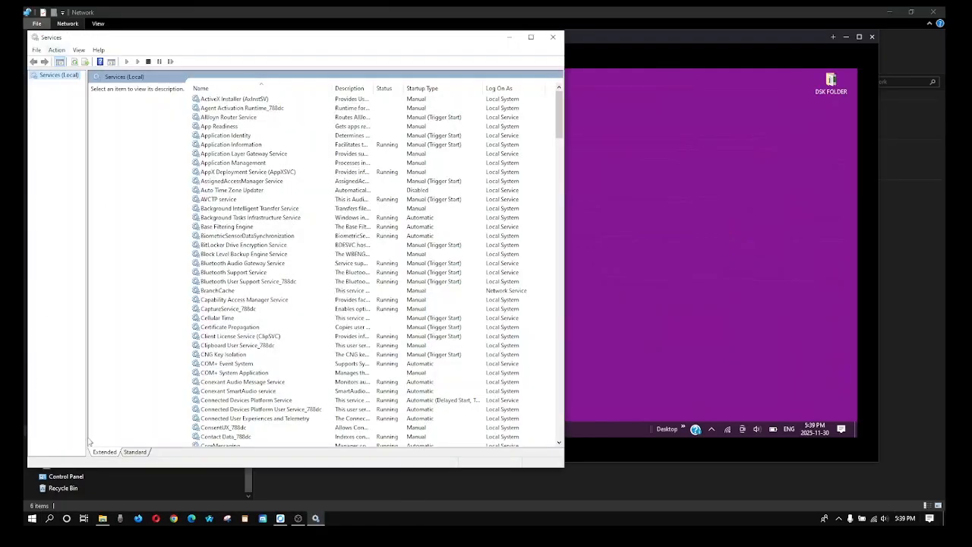
Step: Switch to Excel by opening the recent workbook "Cannot See Other Computers on Local Network Fix"
left_click(32, 518)
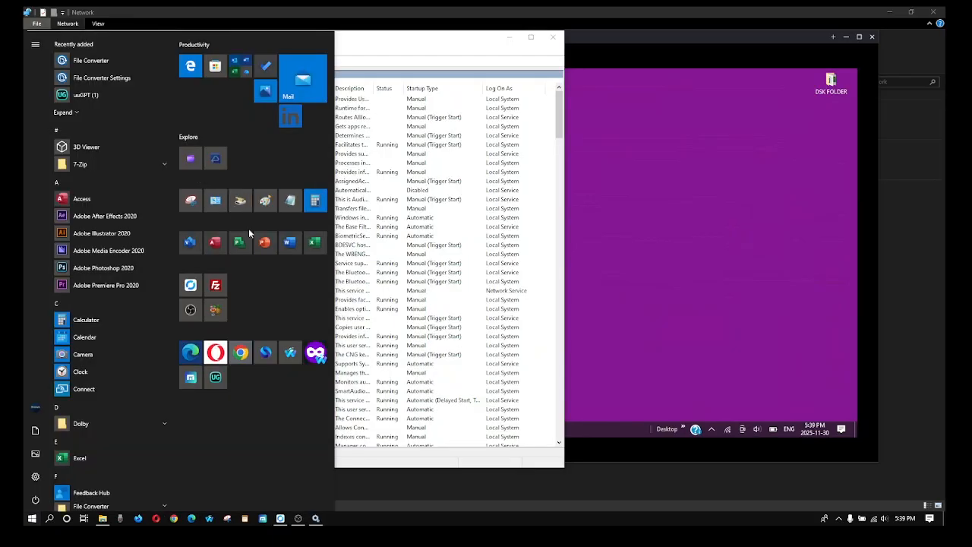
right_click(315, 245)
mouse_move(325, 265)
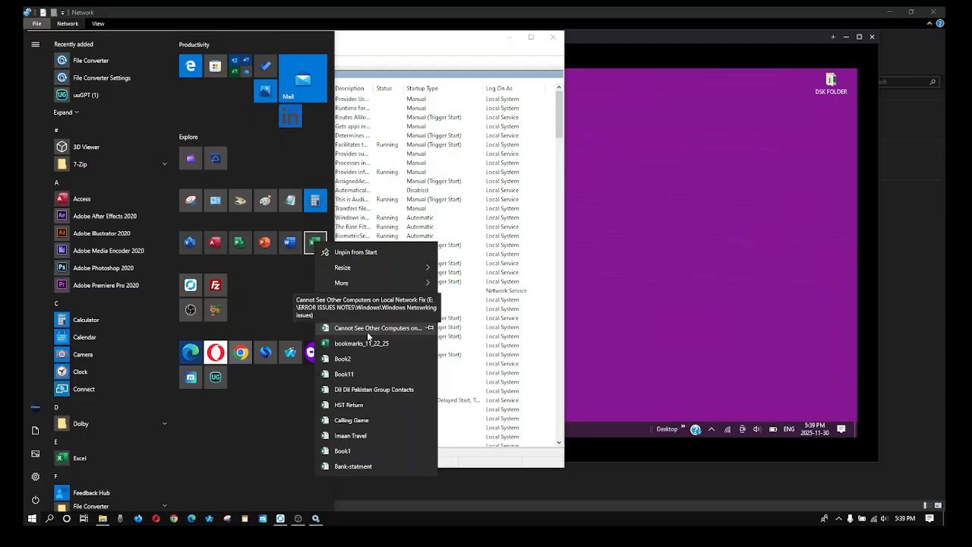
left_click(368, 336)
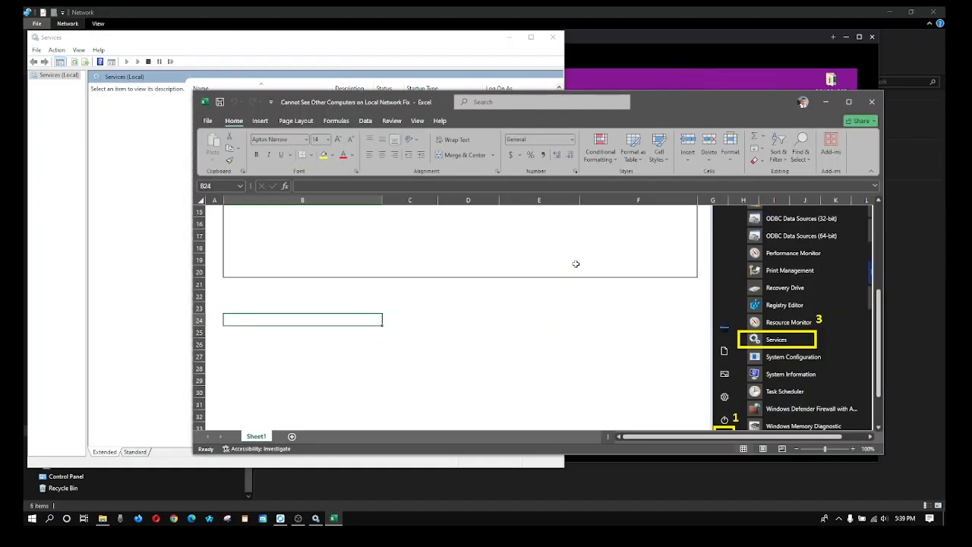
Step: Examine the workbook's table of service names, statuses and startup types, close the workbook, and minimize the Services console
scroll(495, 297, "up", 3)
scroll(494, 296, "up", 2)
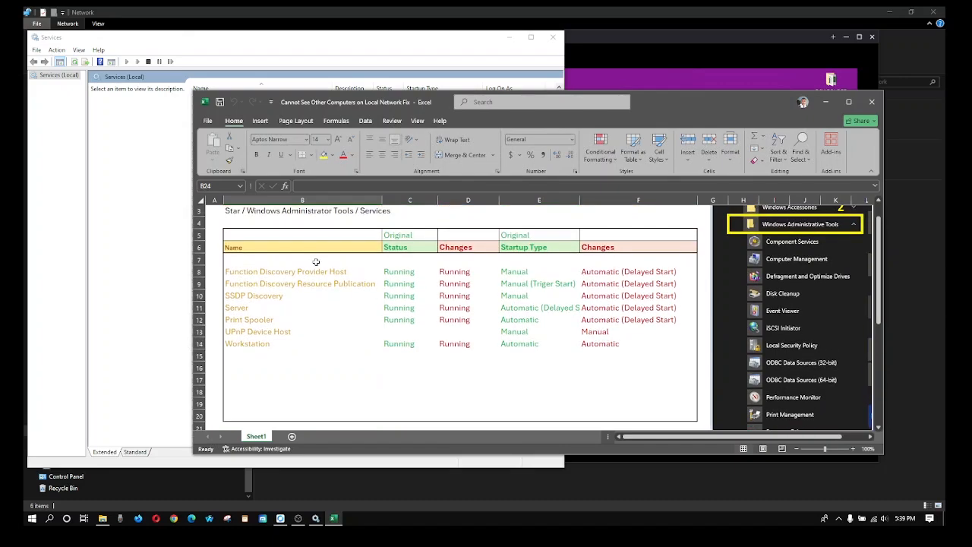
left_click_drag(258, 271, 262, 335)
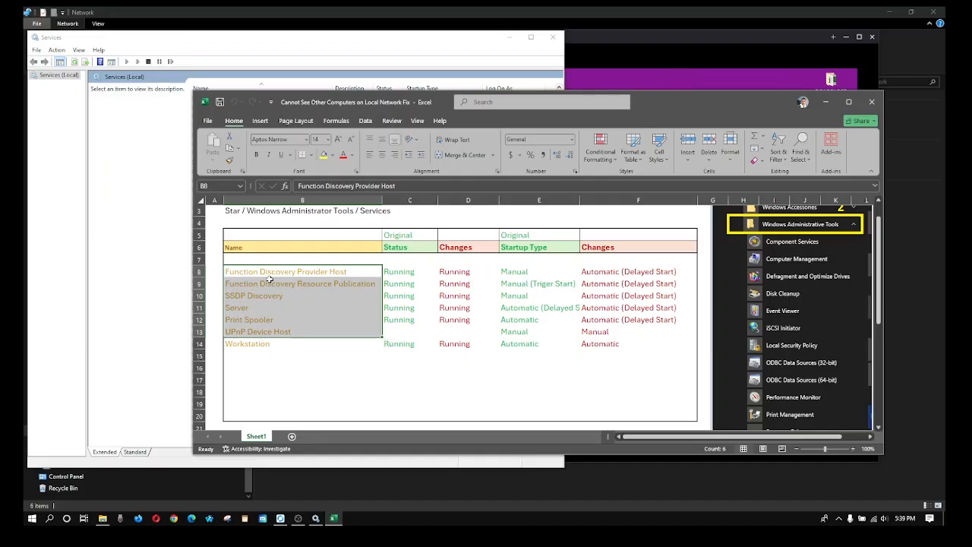
scroll(269, 281, "up", 1)
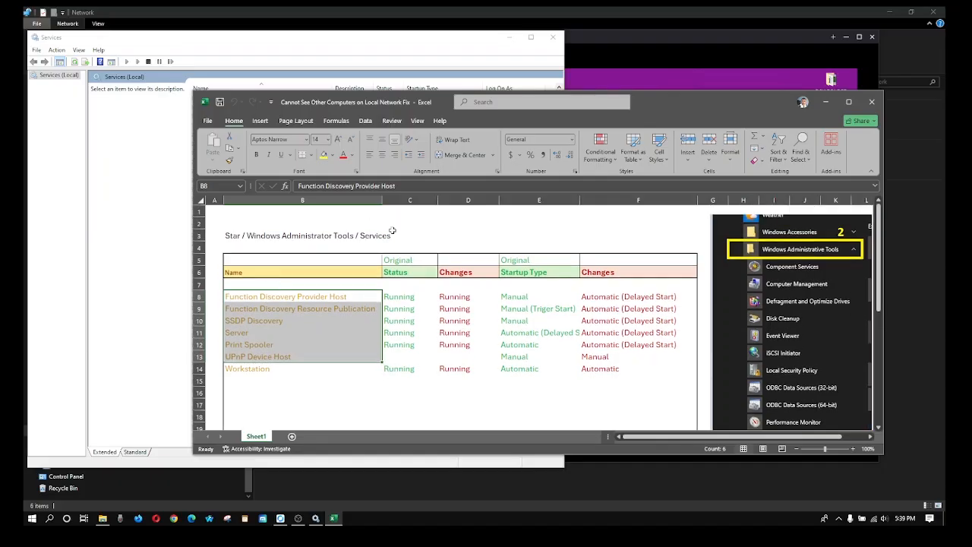
left_click(871, 101)
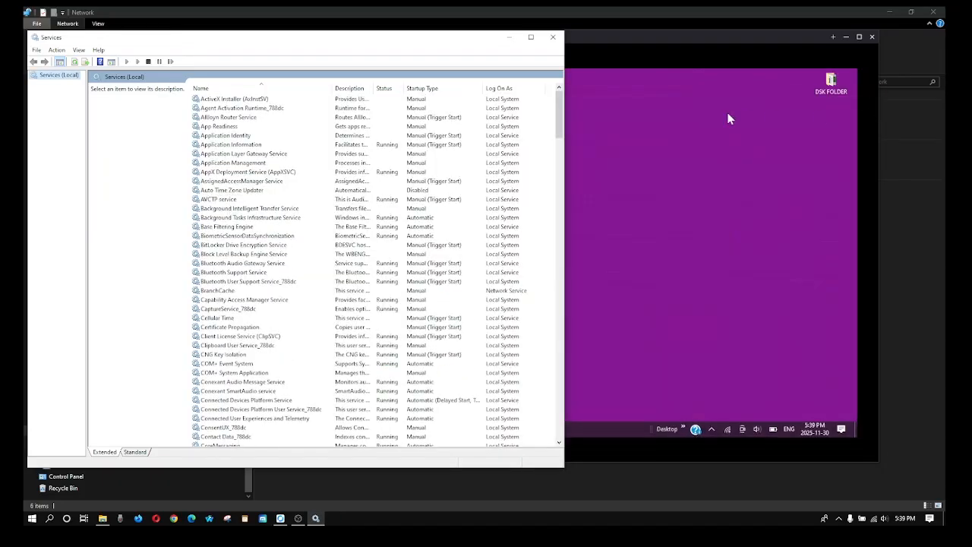
left_click(508, 38)
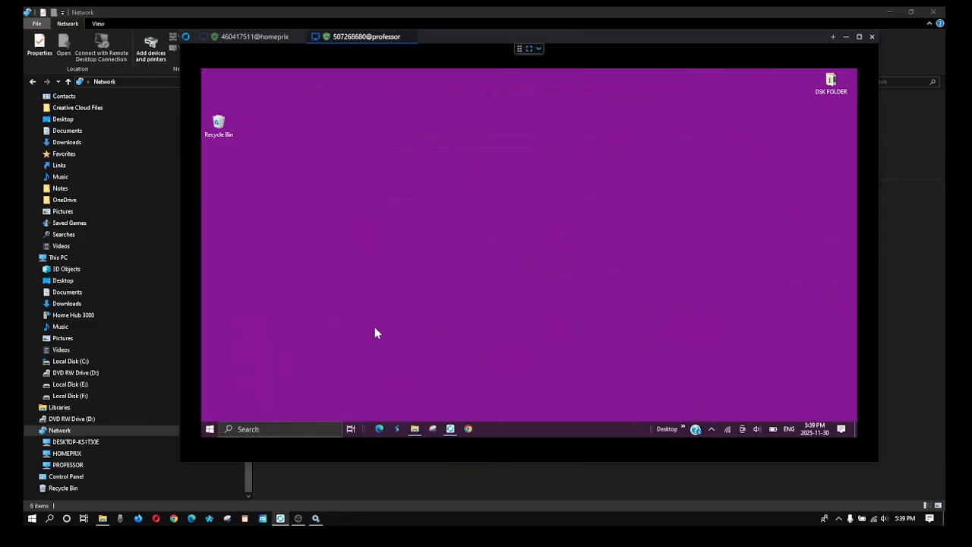
Step: Switch to Chrome and load the modem's dashboard at the address "home"
left_click(173, 519)
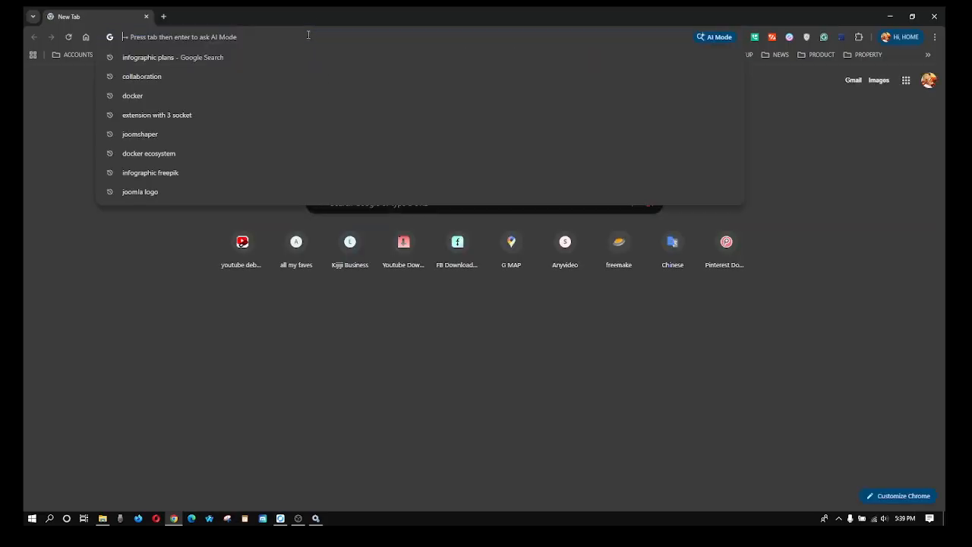
type("h")
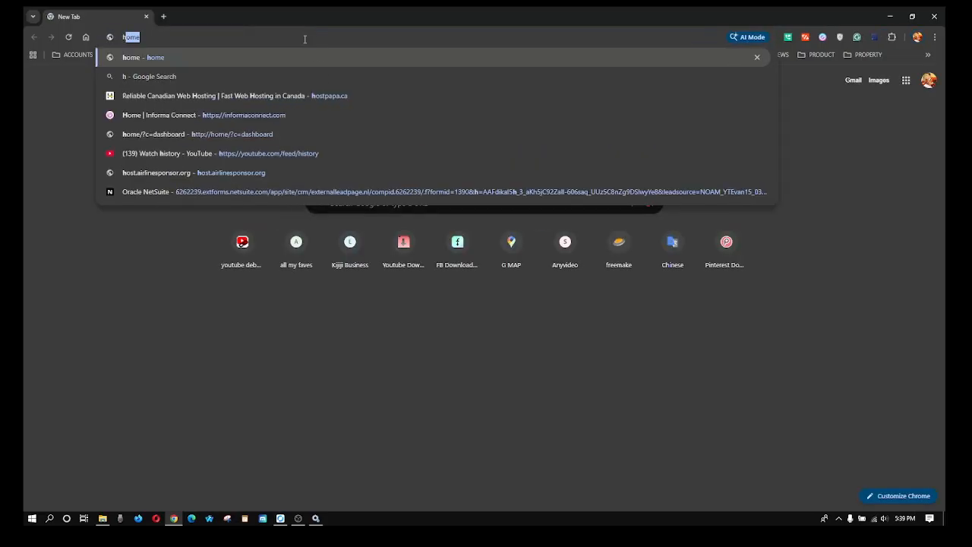
type("ome")
key("Return")
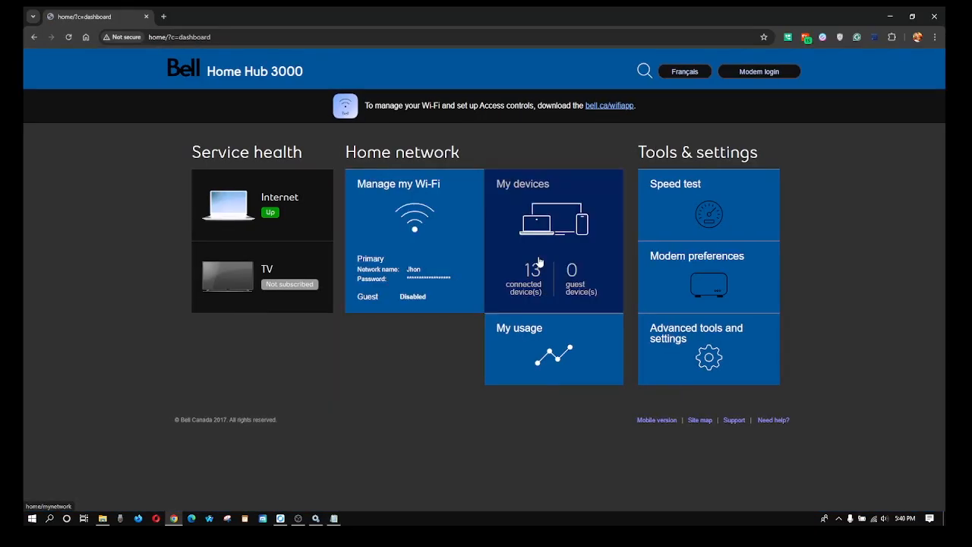
Step: Request the modem's My devices page and log in as administrator by pasting the administrator password
left_click(539, 263)
left_click(457, 273)
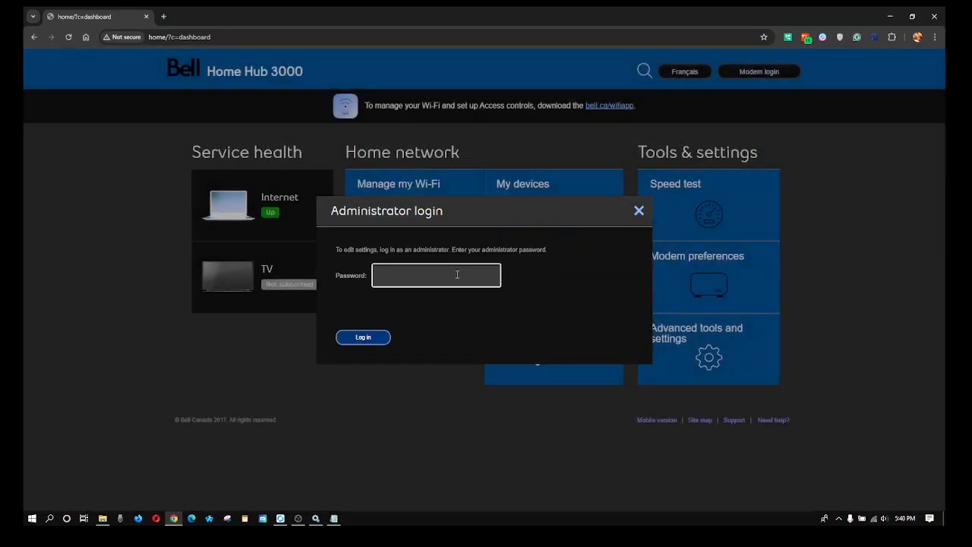
right_click(458, 281)
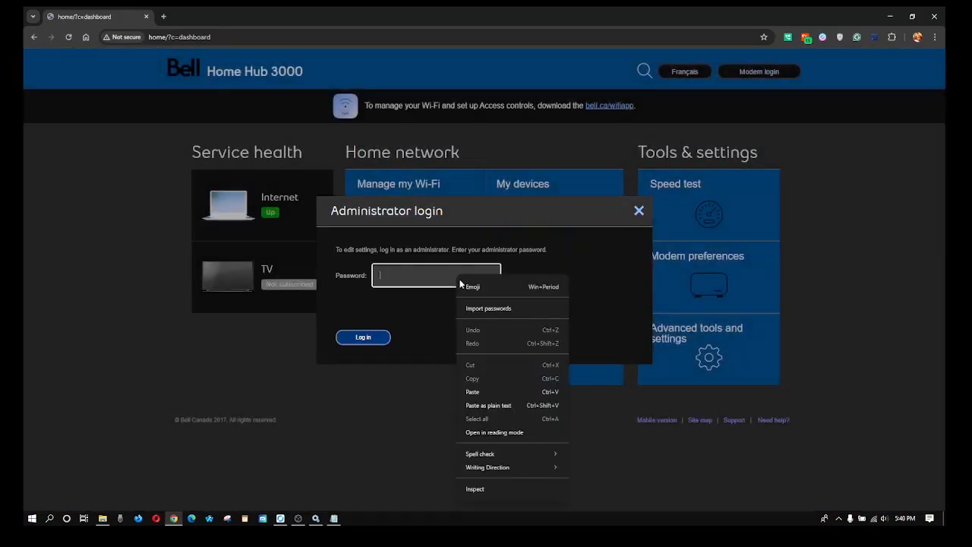
left_click(482, 395)
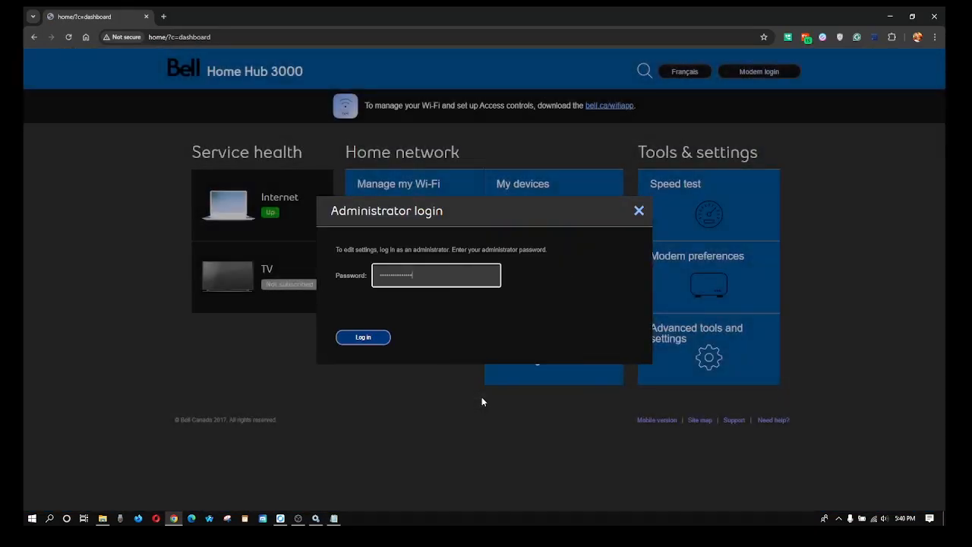
left_click(357, 339)
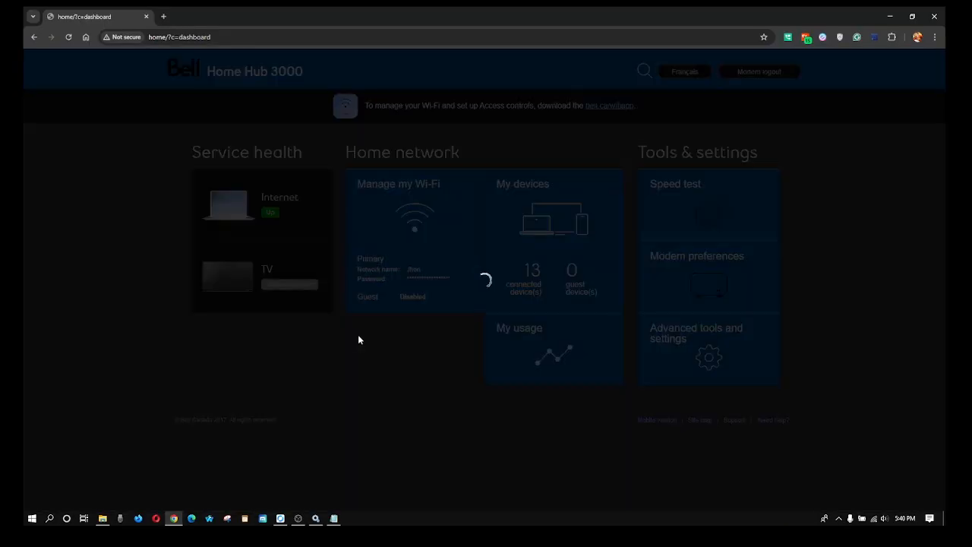
Step: Locate DESKTOP-KS1T30E among the Primary Wi-Fi devices and open its settings
scroll(300, 304, "down", 2)
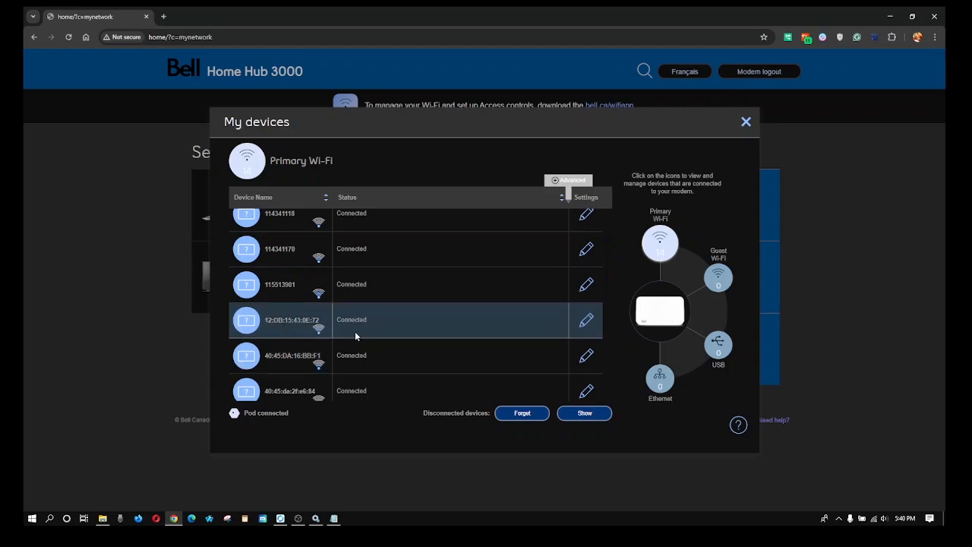
scroll(387, 338, "down", 1)
scroll(387, 334, "down", 2)
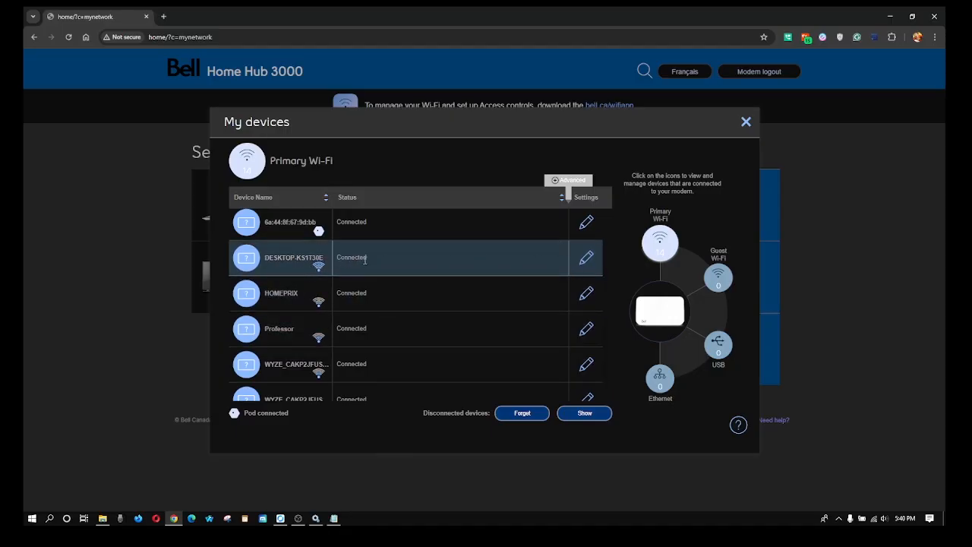
left_click(584, 259)
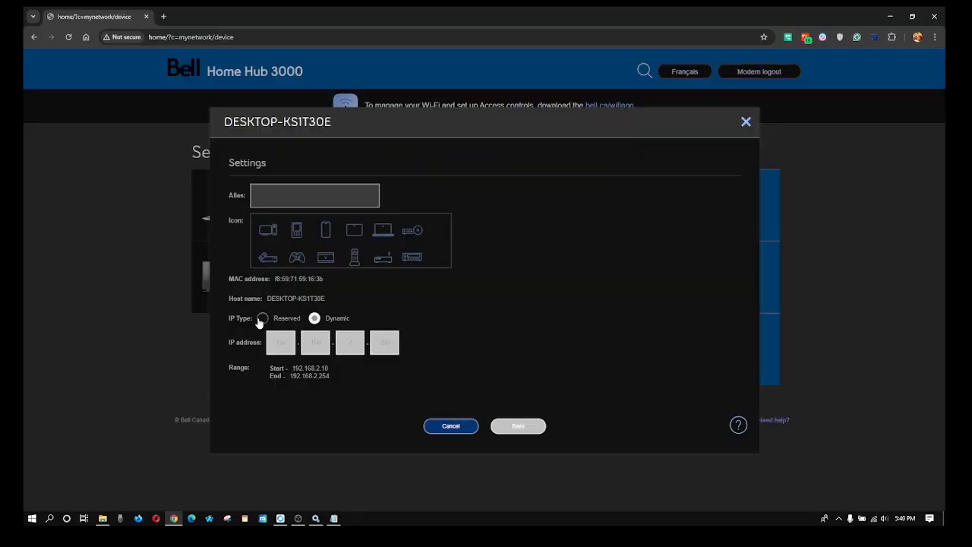
Step: Try to save a reserved IP address with 213 as its last number and the laptop icon for DESKTOP-KS1T30E
left_click(262, 318)
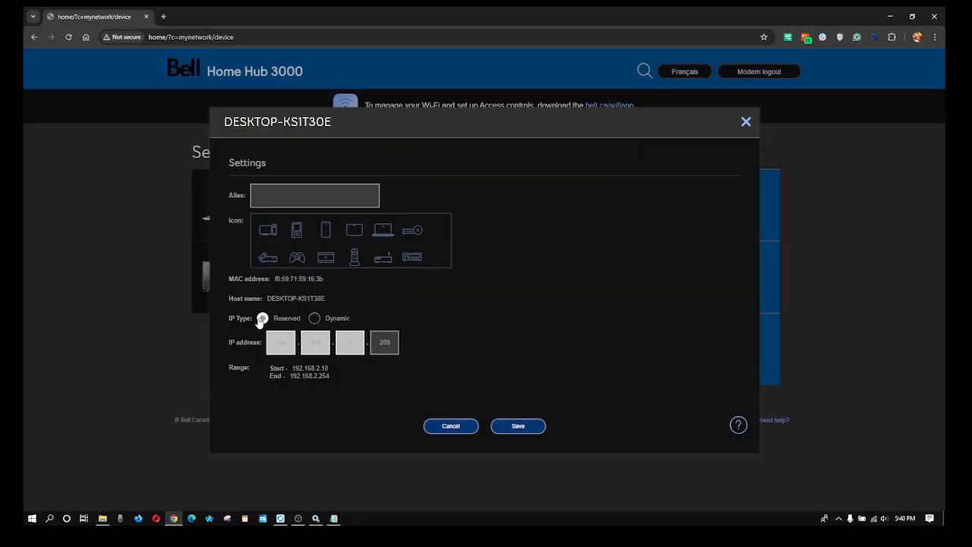
left_click_drag(393, 343, 371, 345)
left_click(388, 239)
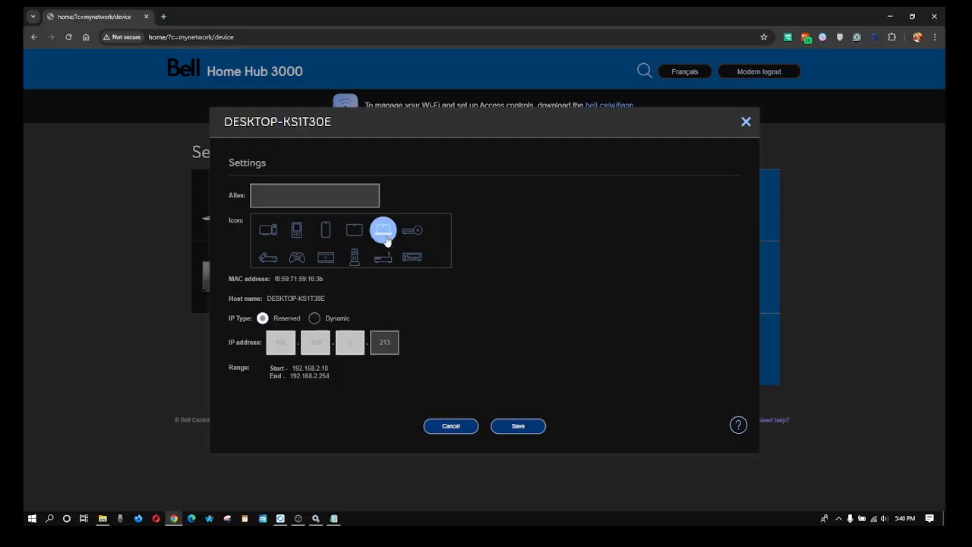
left_click(509, 426)
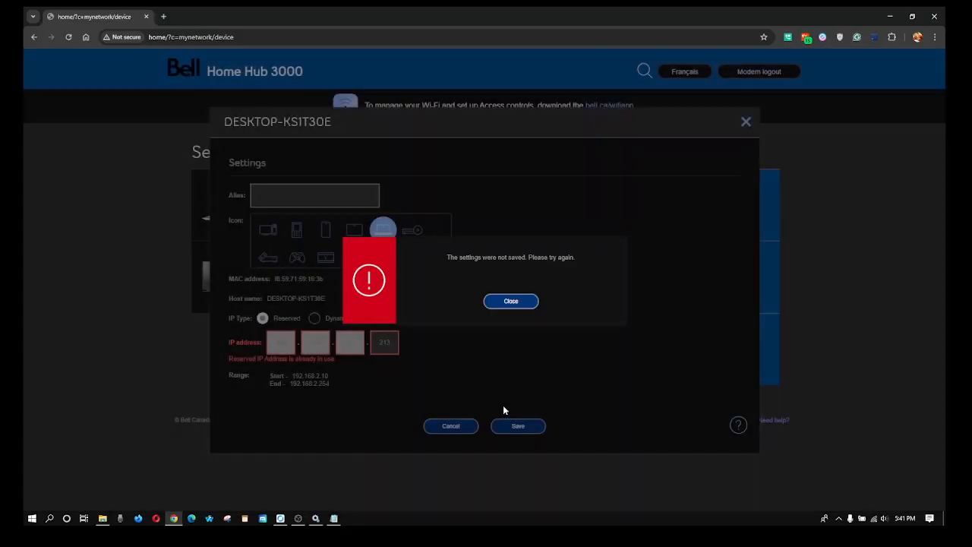
Step: Set the IP type of DESKTOP-KS1T30E to Dynamic, save it, and return to the modem's dashboard
left_click(513, 304)
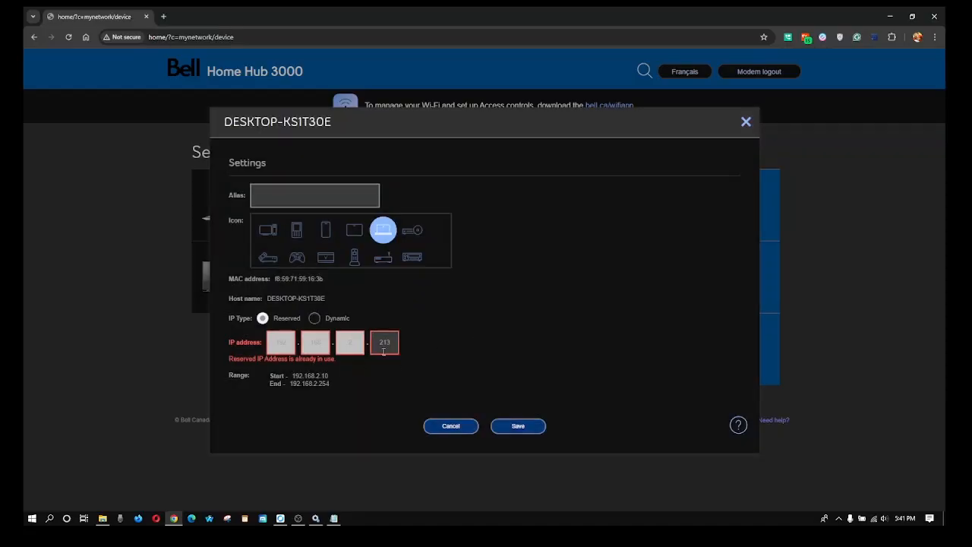
left_click(316, 322)
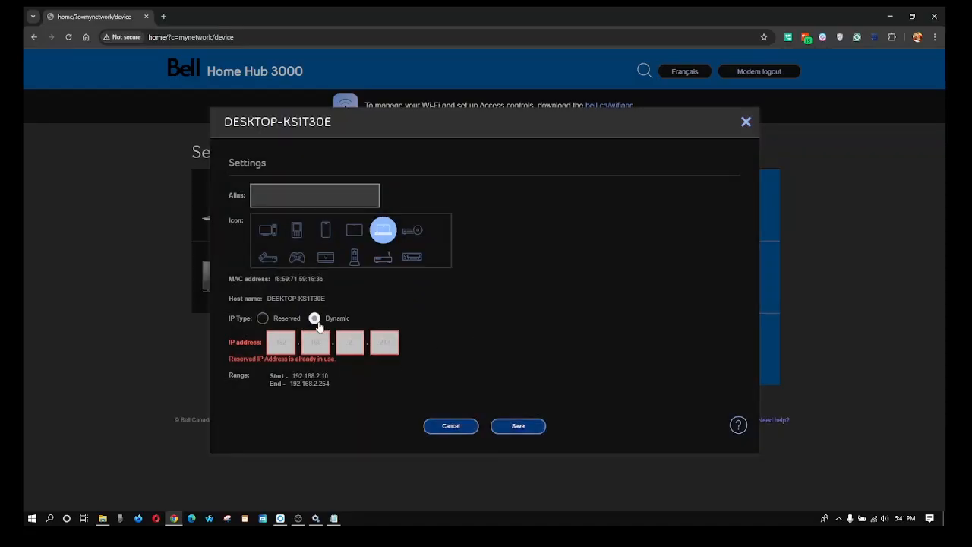
left_click(519, 428)
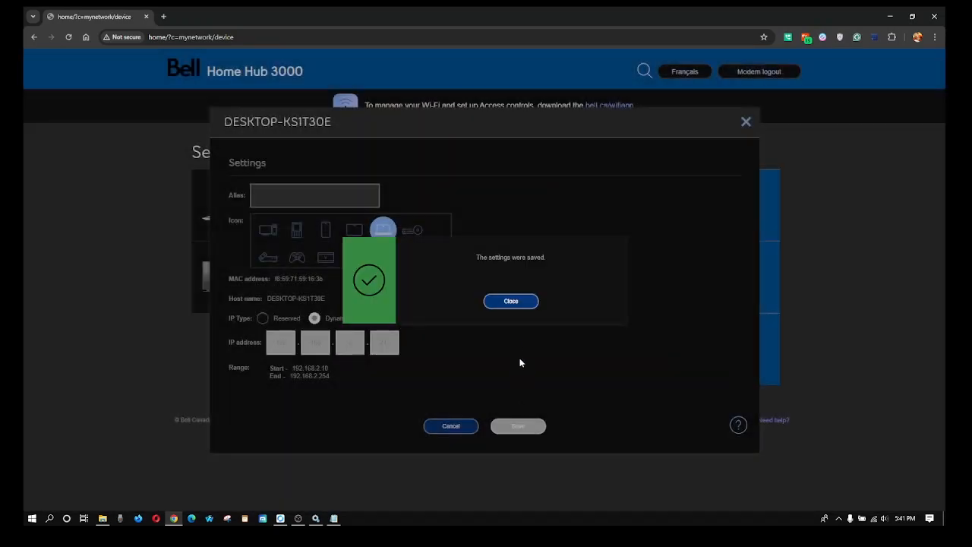
left_click(509, 301)
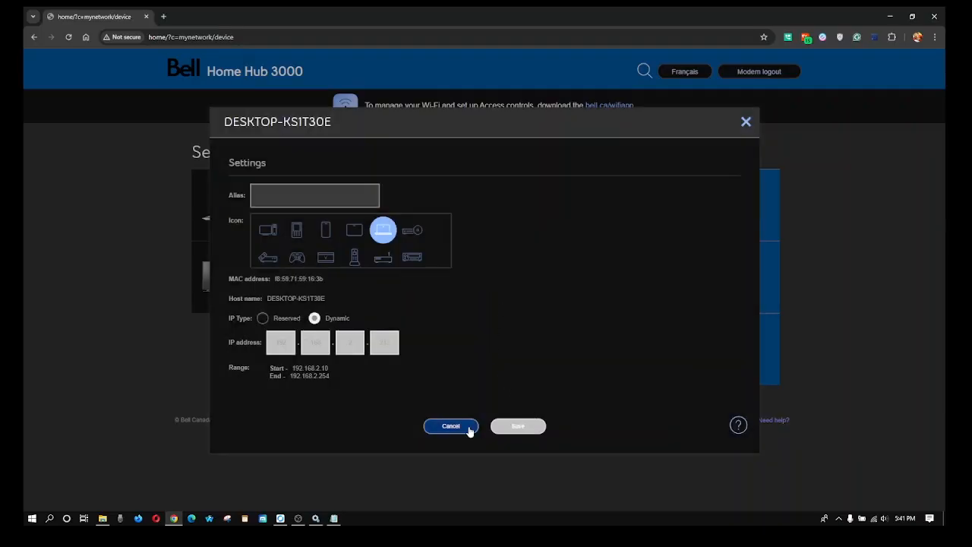
left_click(746, 122)
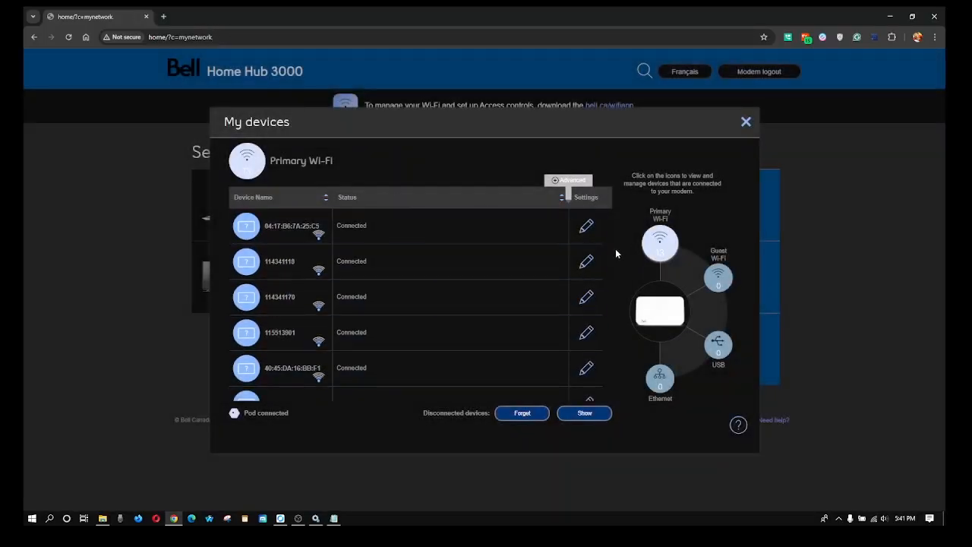
left_click(745, 123)
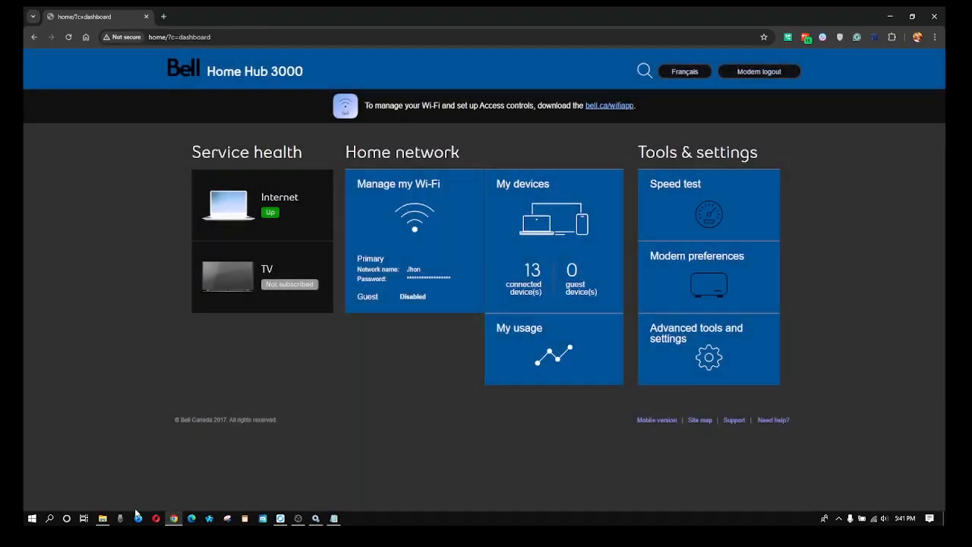
Step: Switch to File Explorer and open the network shares of HOMEPRIX, DESKTOP-KS1T30E and PROFESSOR to check access
left_click(103, 519)
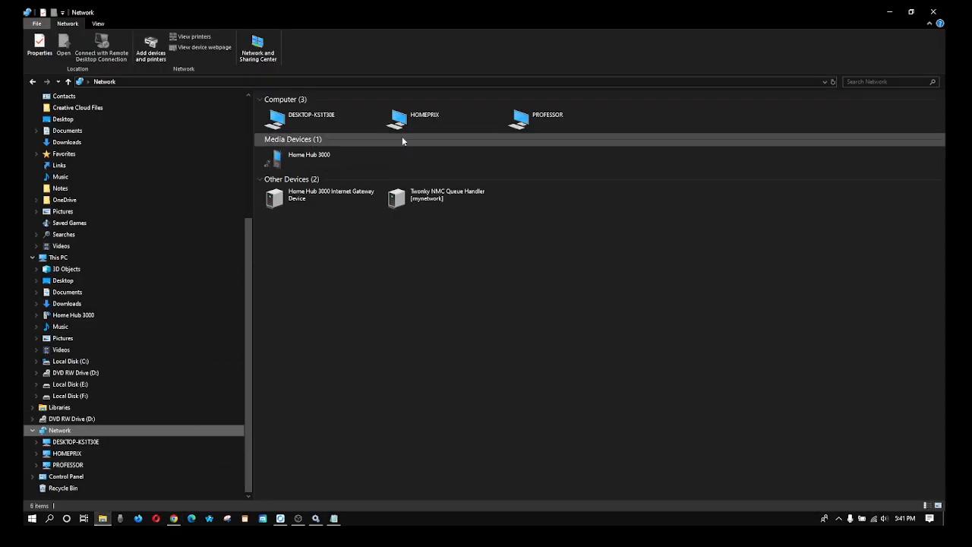
left_click(454, 125)
double_click(454, 126)
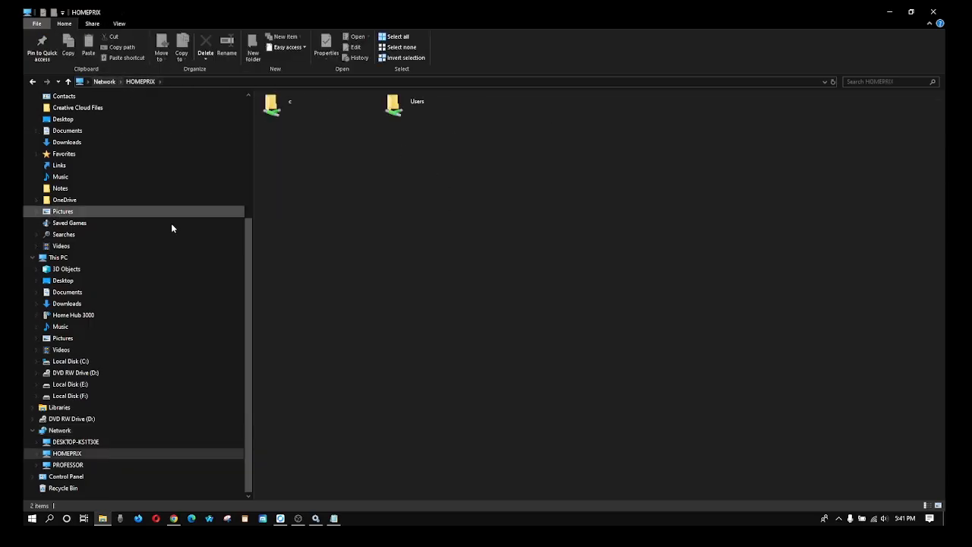
left_click(104, 442)
left_click(99, 466)
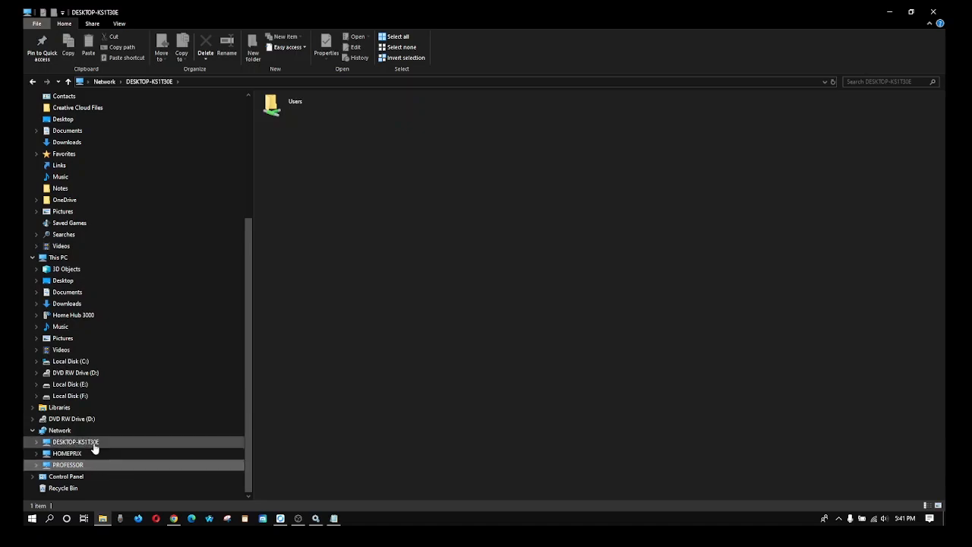
left_click(93, 463)
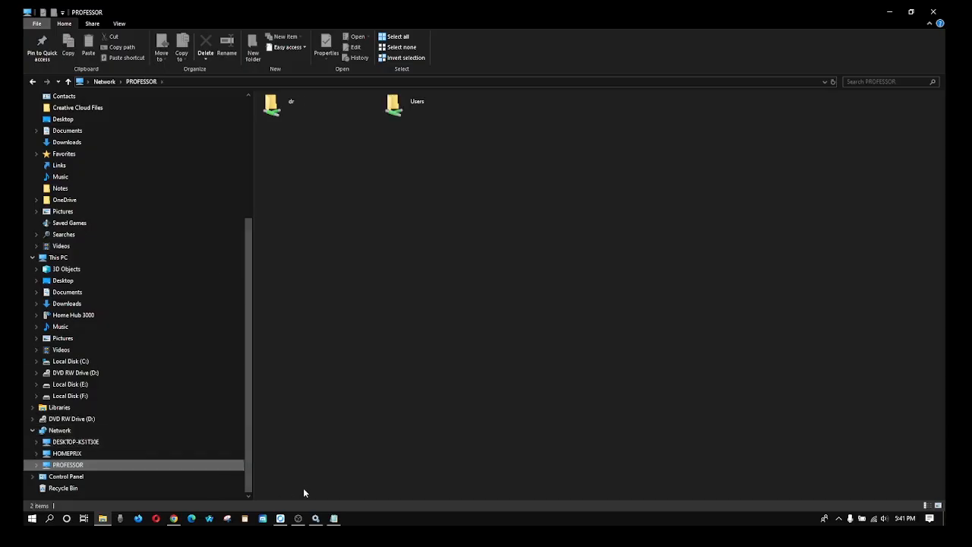
Step: Switch to the remote session of the professor computer and check HOMEPRIX's shares from its Network view in File Explorer
left_click(281, 518)
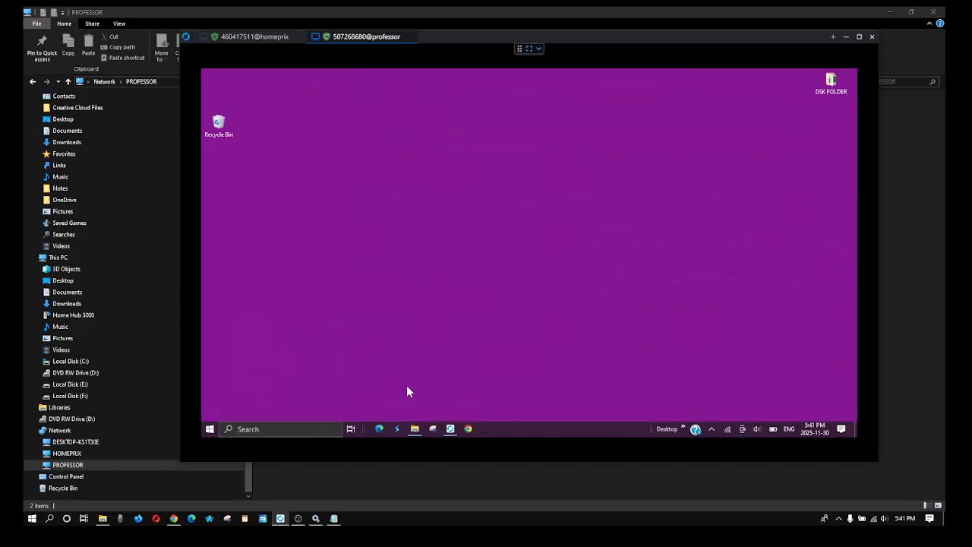
left_click(416, 429)
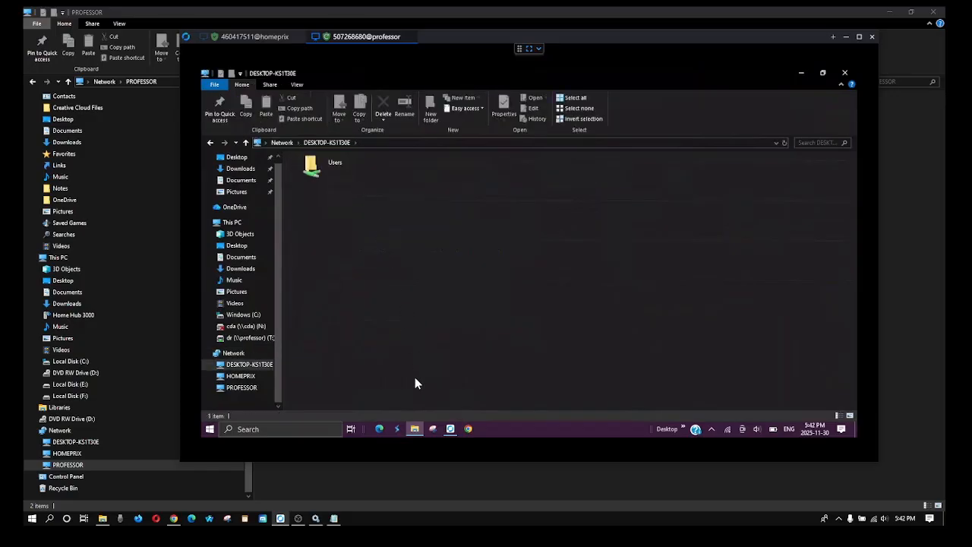
left_click(210, 144)
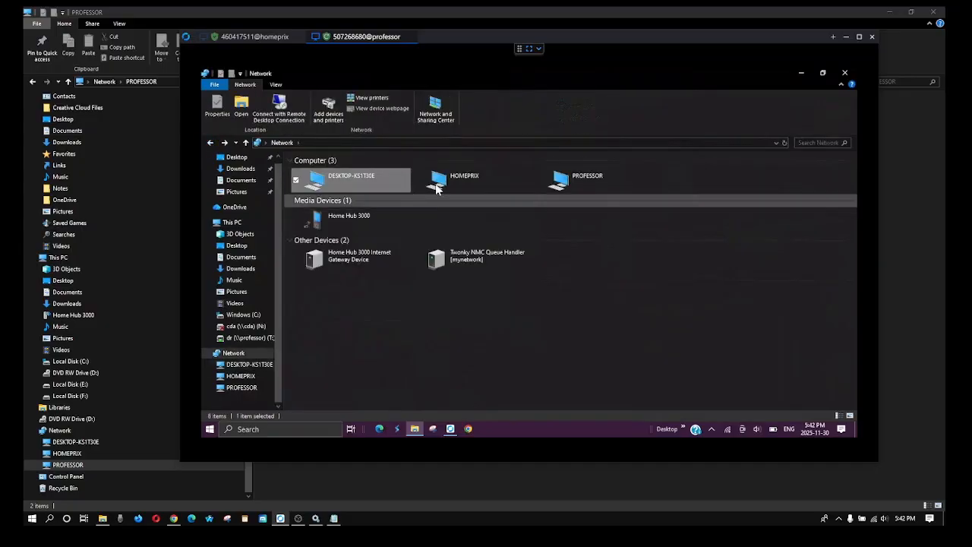
left_click(452, 185)
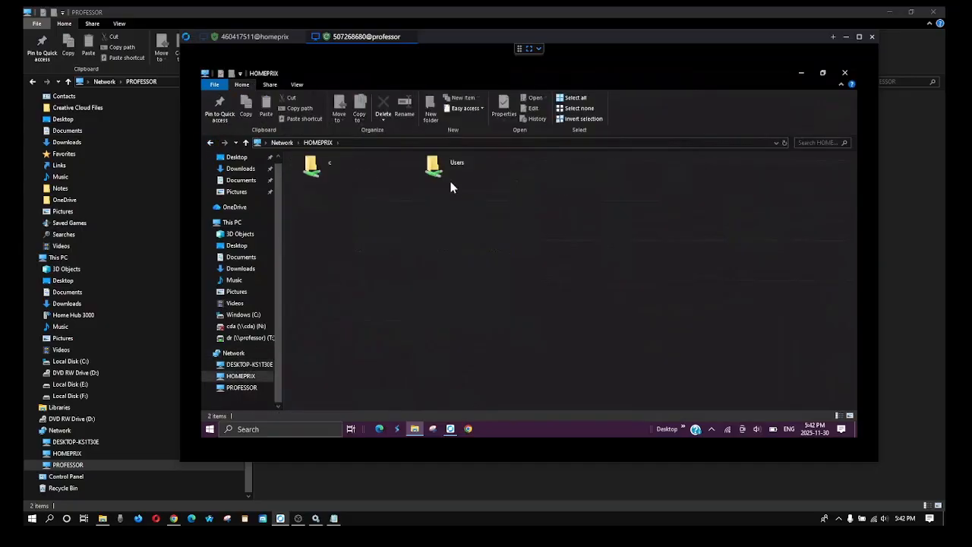
left_click(212, 144)
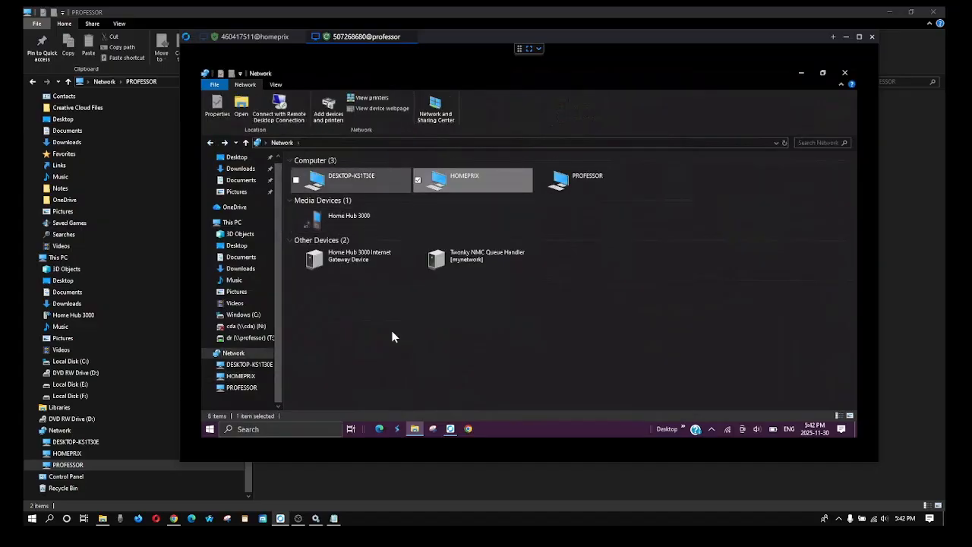
Step: Switch back to the local File Explorer window and display the computers on the network
left_click(106, 519)
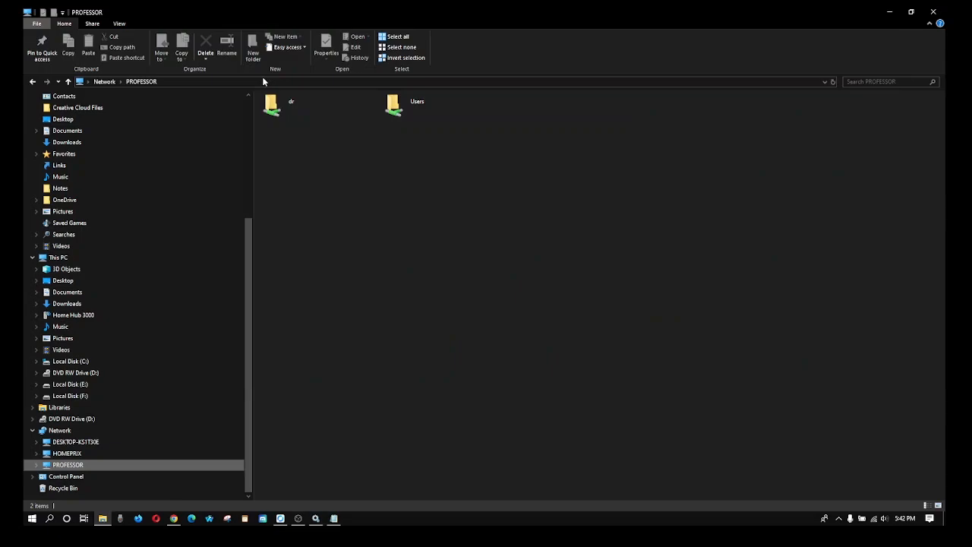
left_click(128, 430)
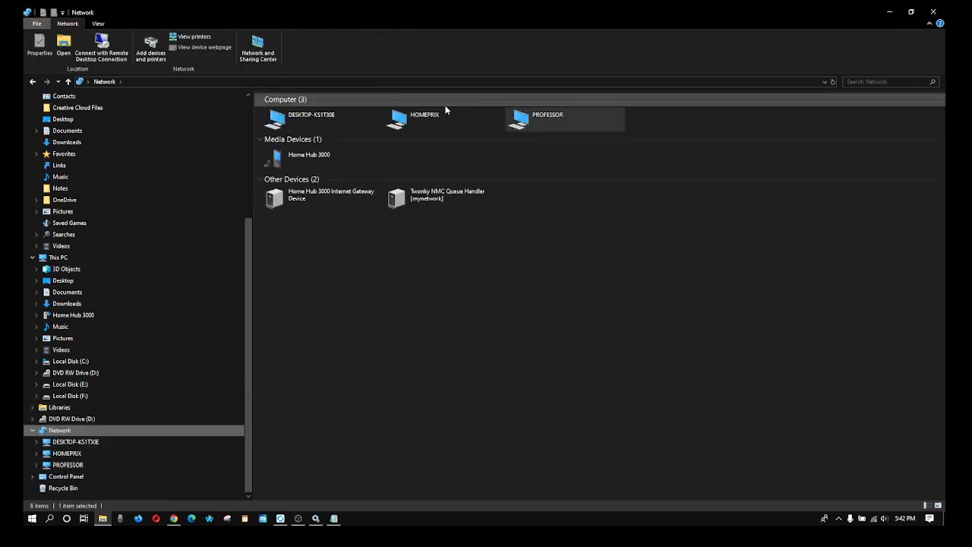